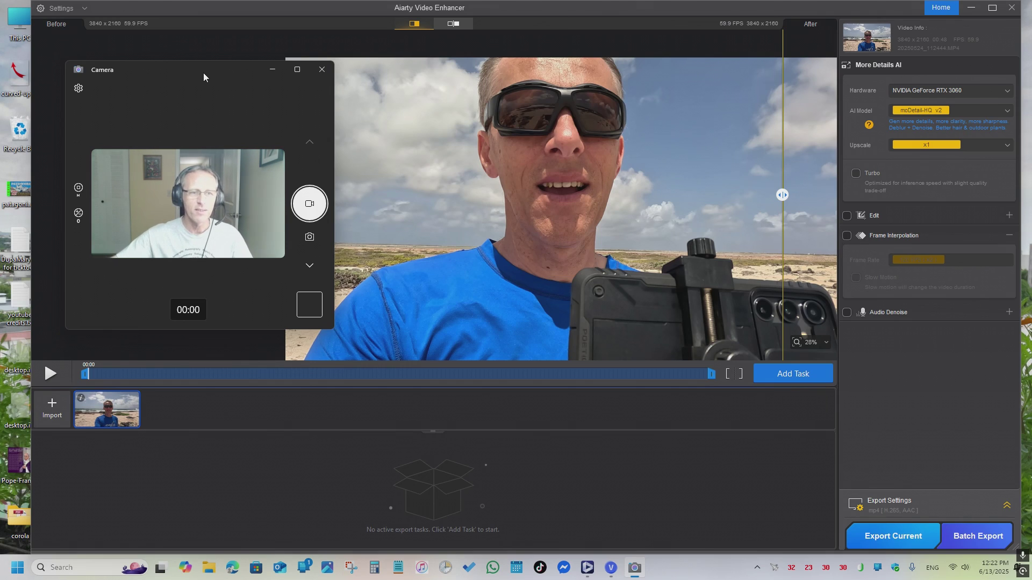
Play the imported beach clip from the start and pause it at about 00:05
click(396, 58)
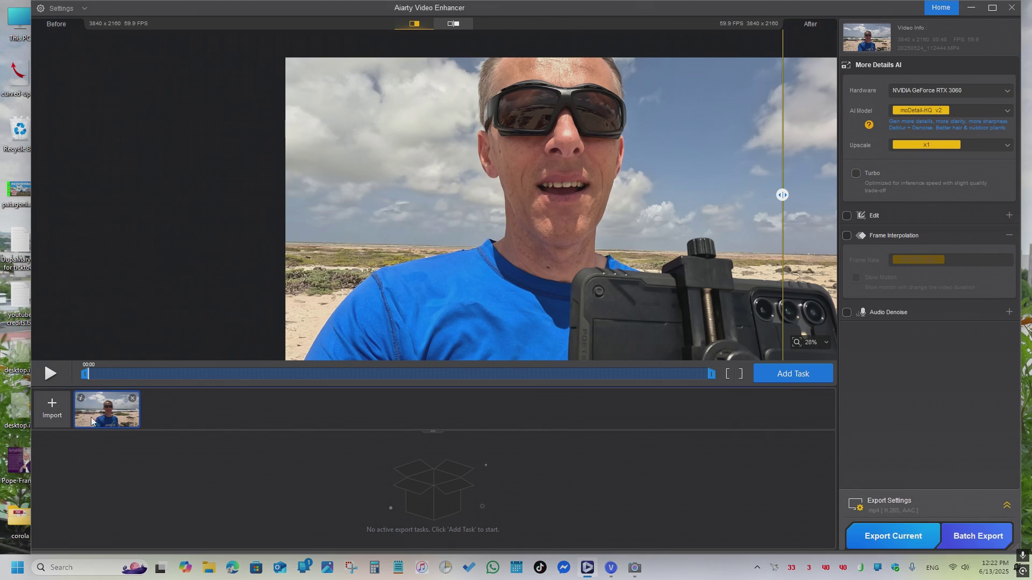
click(45, 375)
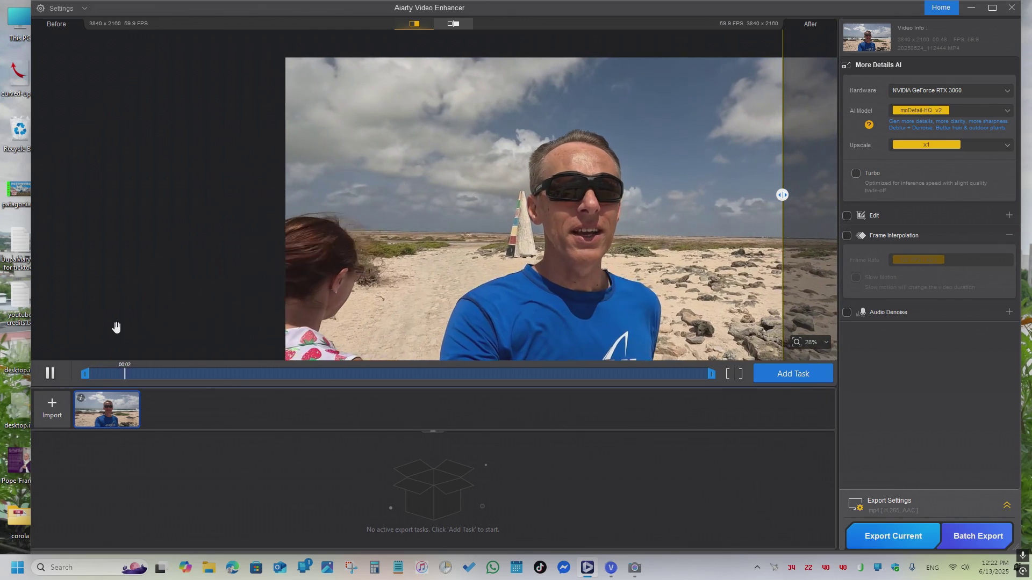
click(49, 375)
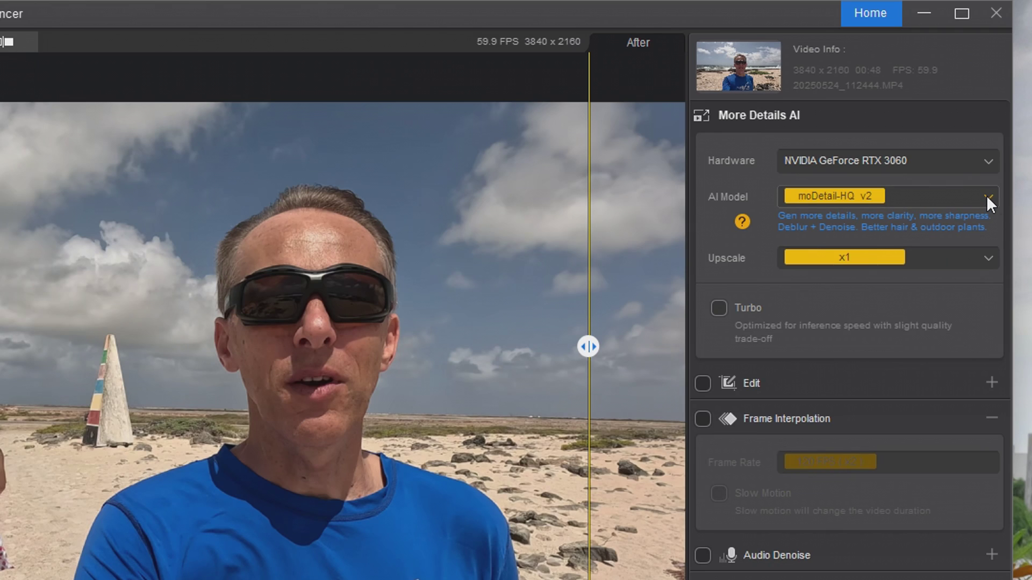
Review the AI model and upscale choices, keeping moDetail-HQ v2 and x1, and enable Turbo
click(988, 202)
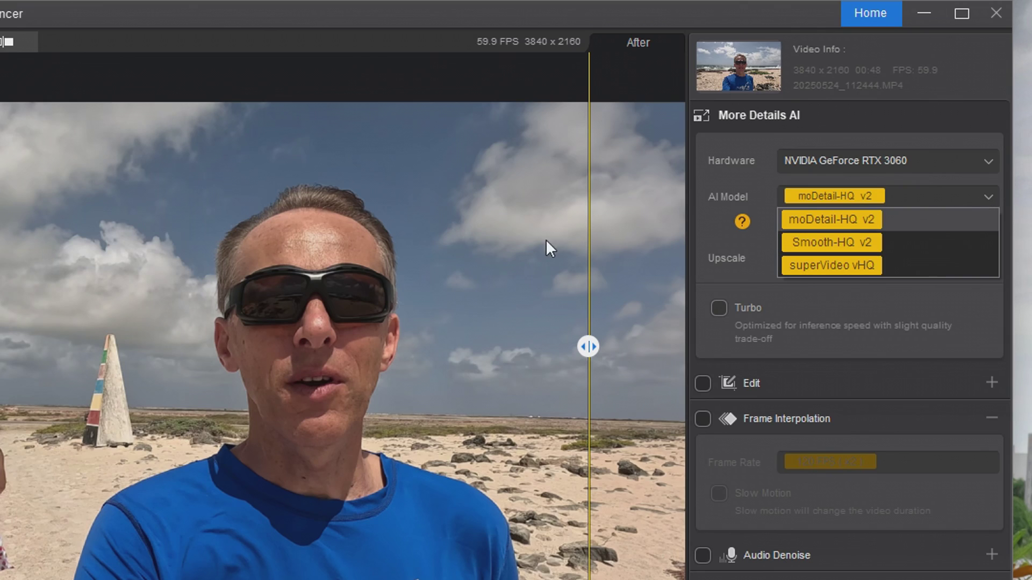
click(743, 261)
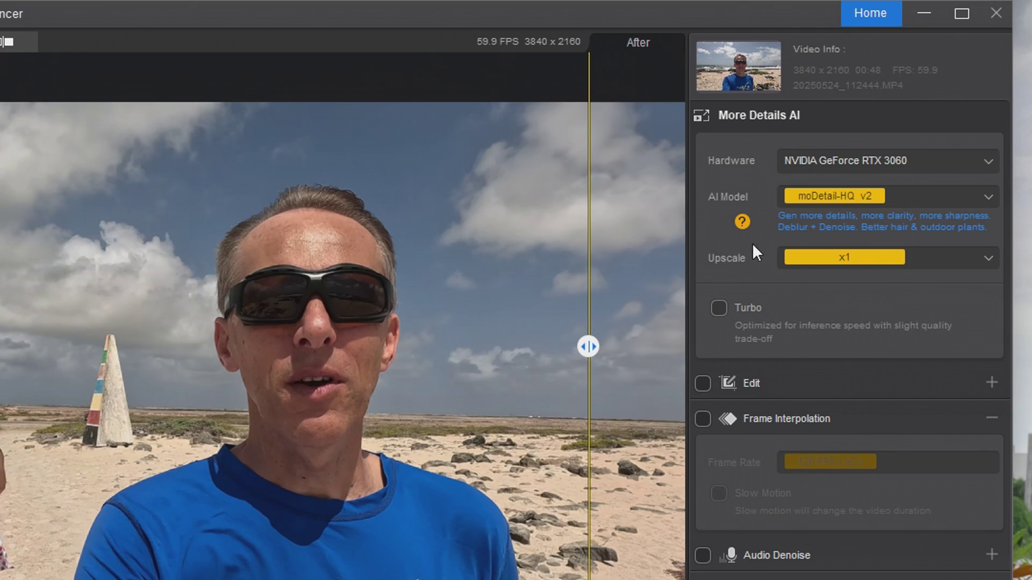
click(988, 261)
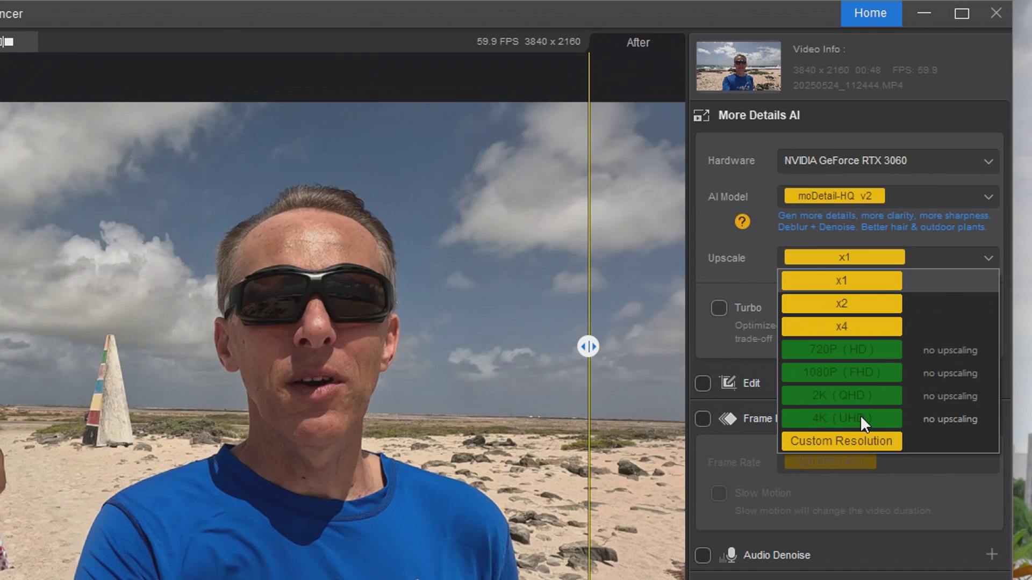
click(937, 419)
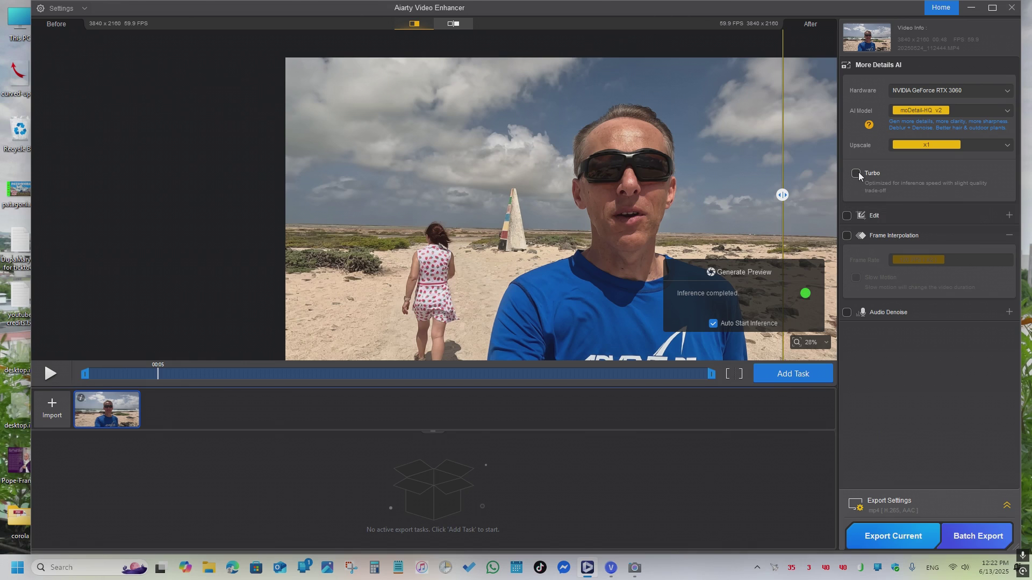
click(858, 174)
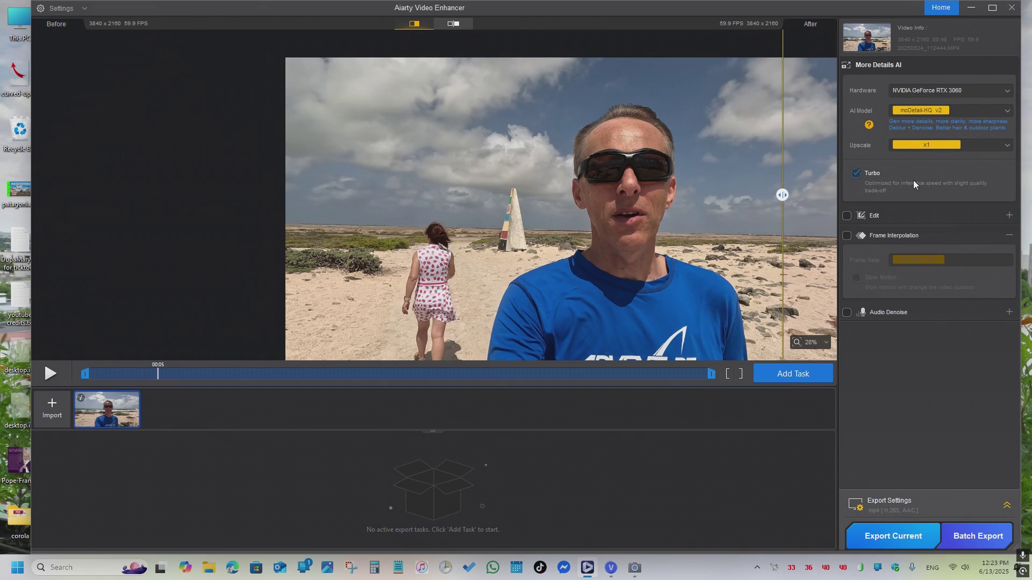
Enable Audio Denoise with VoiceFilter v3.0, switching it off and on during playback to compare the sound
click(848, 313)
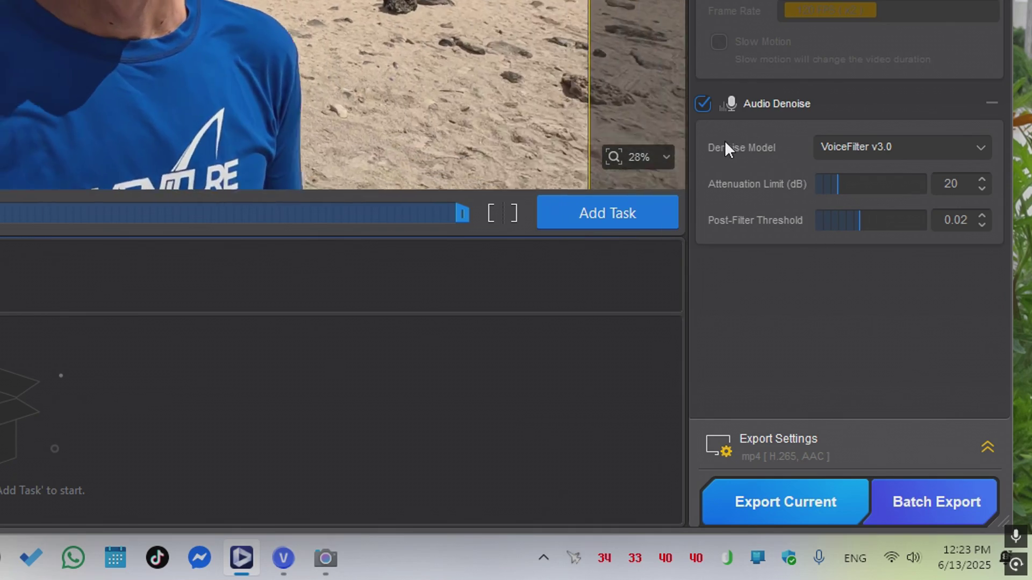
click(701, 101)
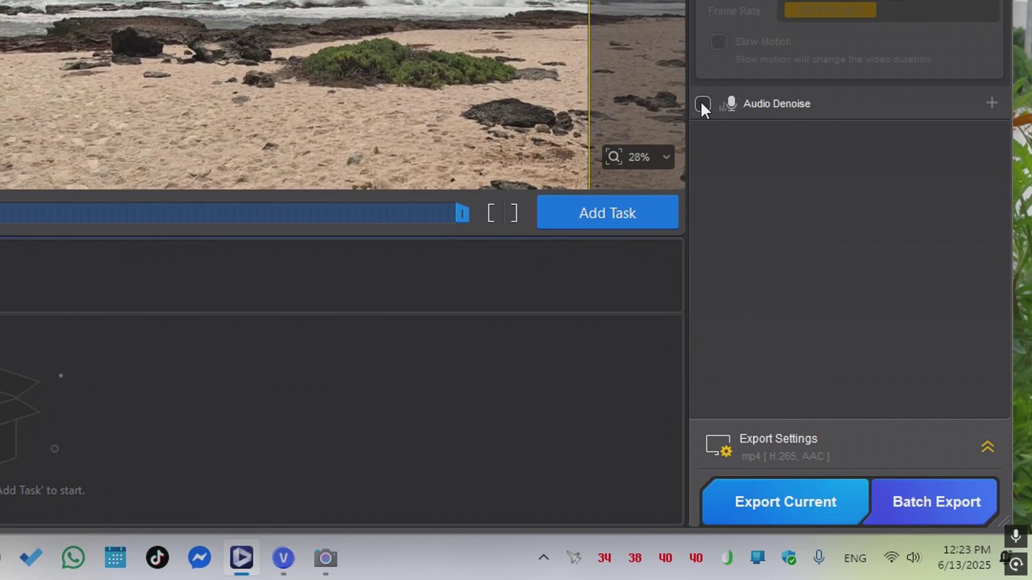
click(702, 105)
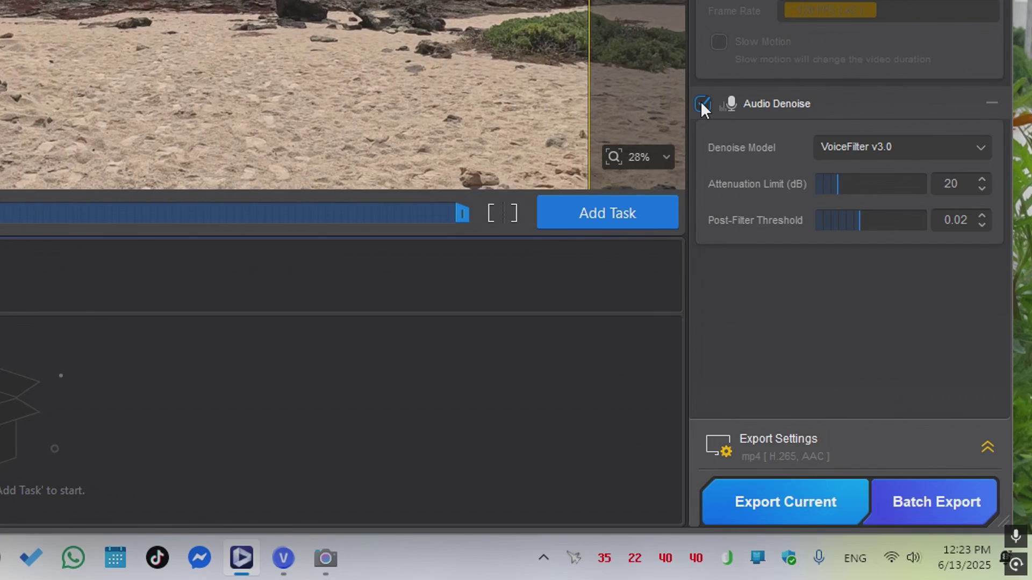
click(702, 105)
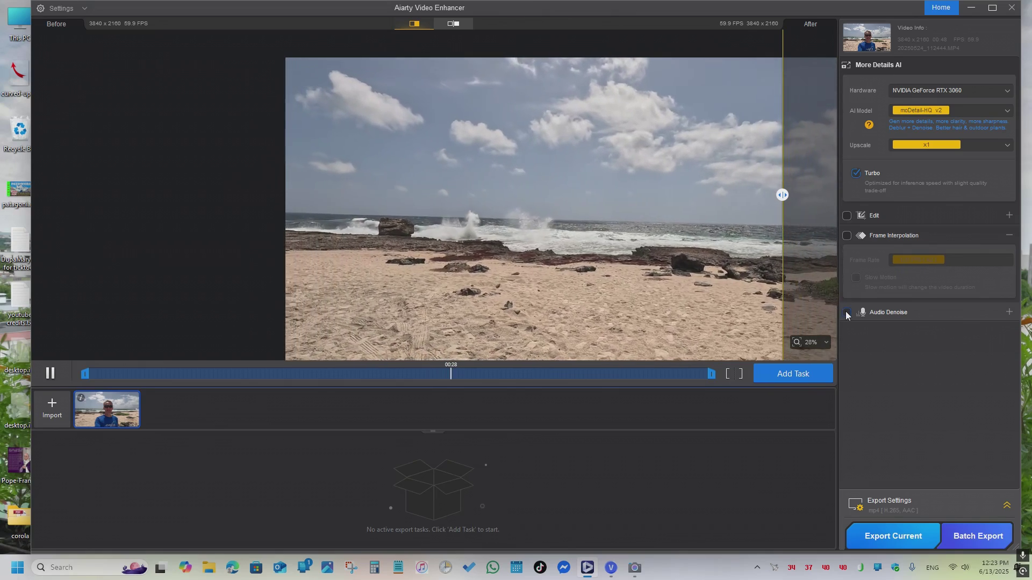
click(847, 313)
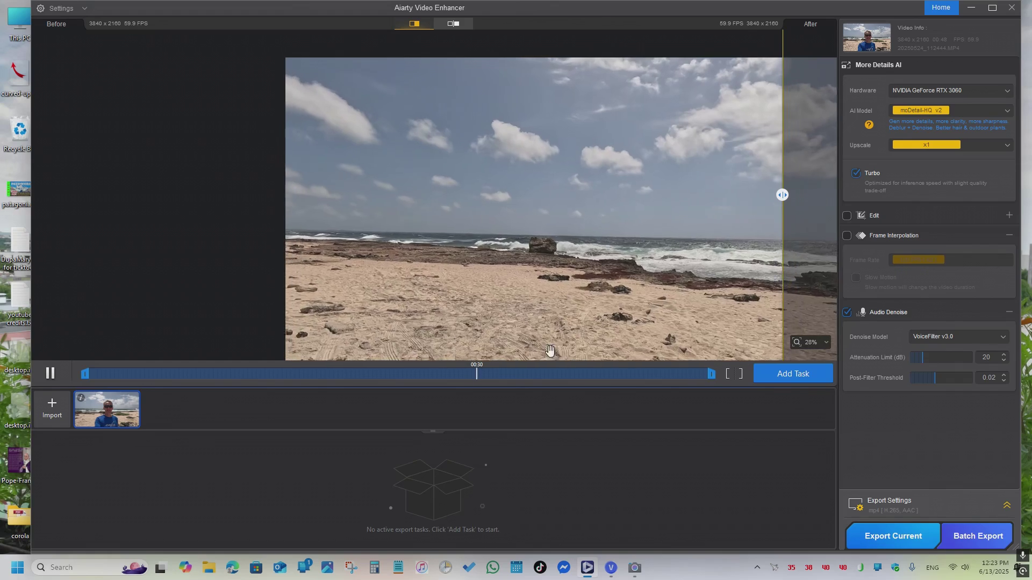
Replay the denoised clip from about 00:05, pause it and set the Attenuation Limit to 27 dB
click(147, 376)
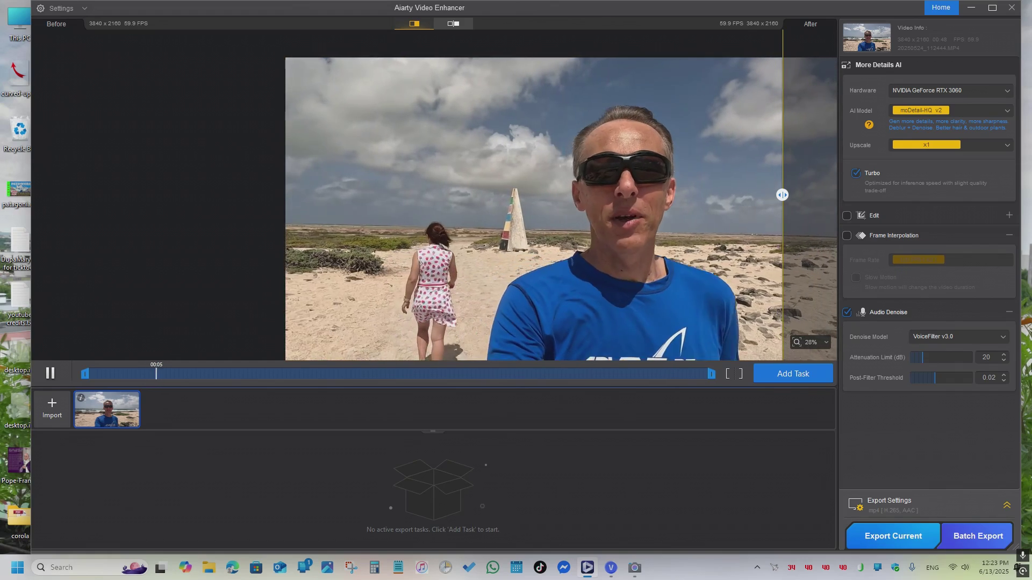
click(173, 344)
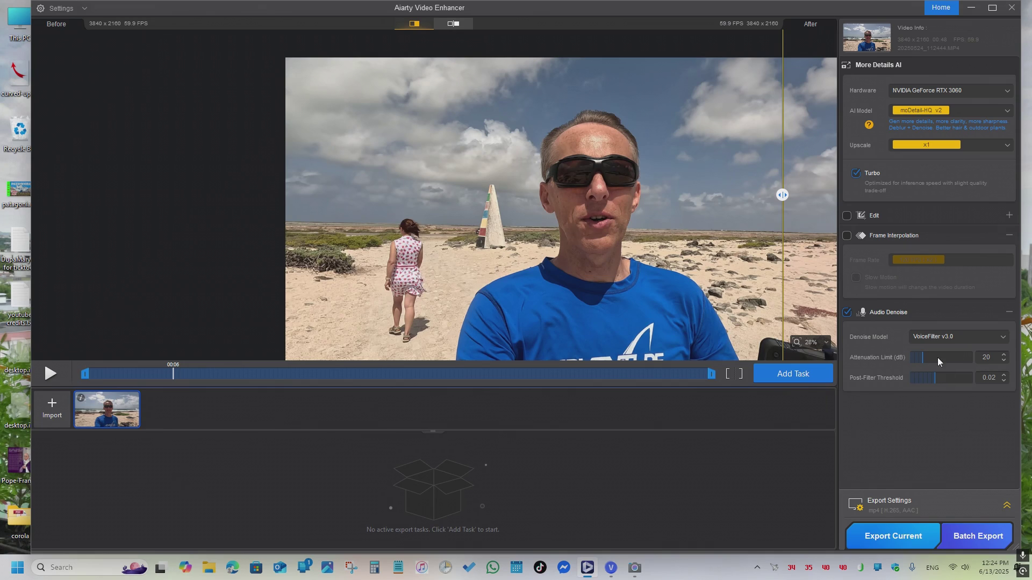
mouse_move(922, 359)
mouse_down()
mouse_move(914, 359)
mouse_move(925, 358)
mouse_up()
Switch to VEGAS Pro and audition the original 20250524_112444 clip from about 1:55 with its Track EQ bypassed
click(612, 569)
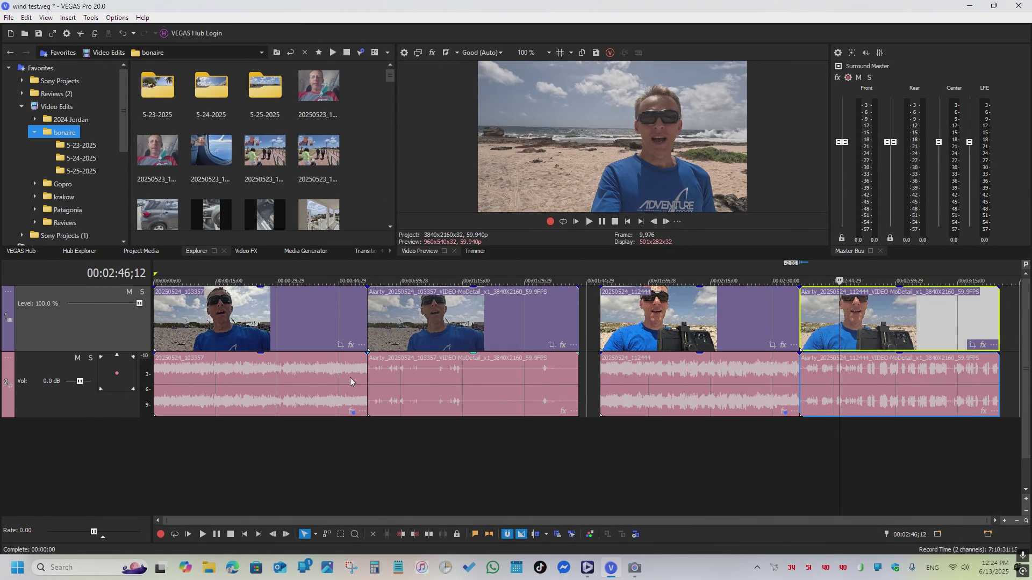
click(630, 268)
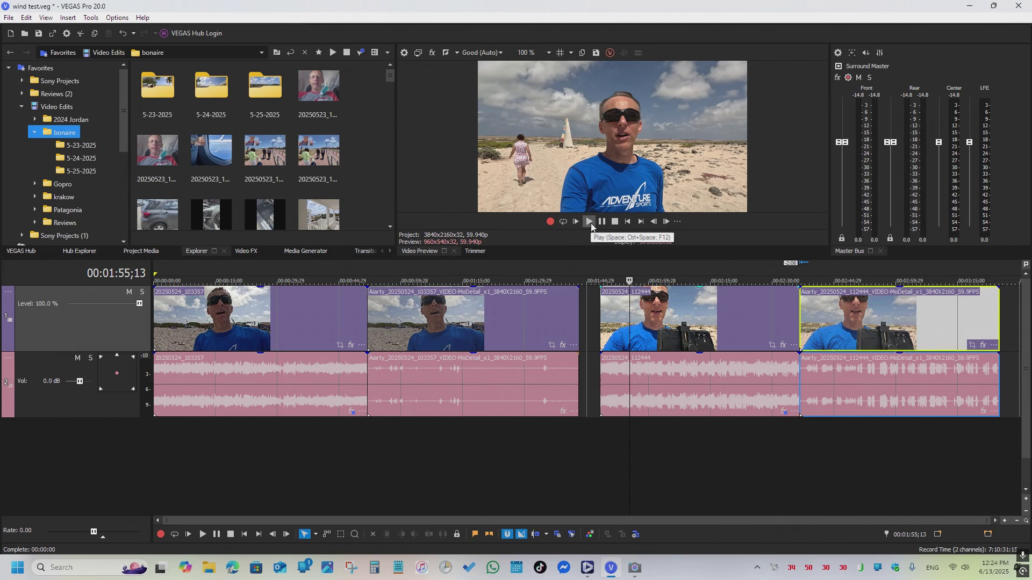
click(784, 412)
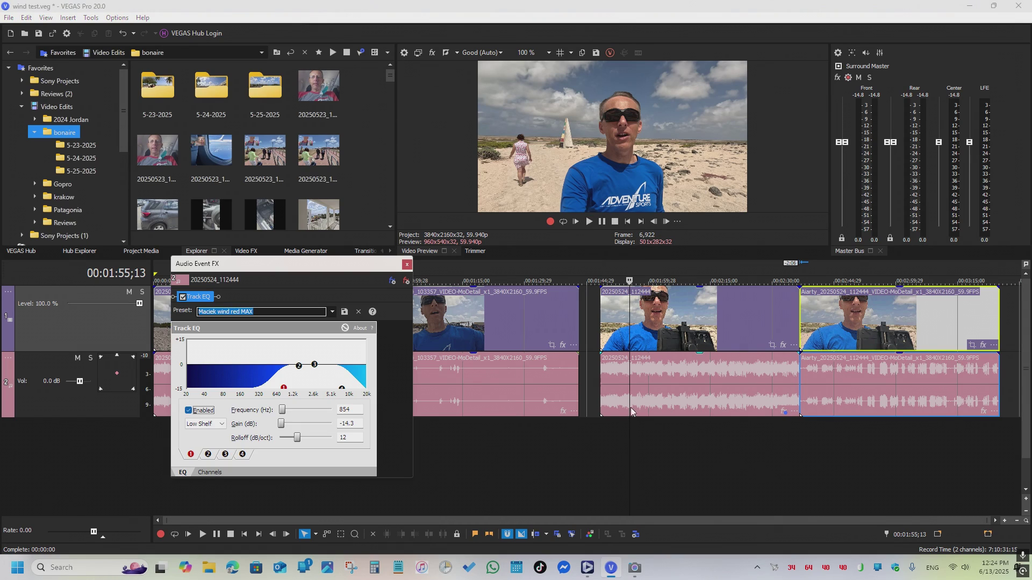
click(184, 297)
click(591, 222)
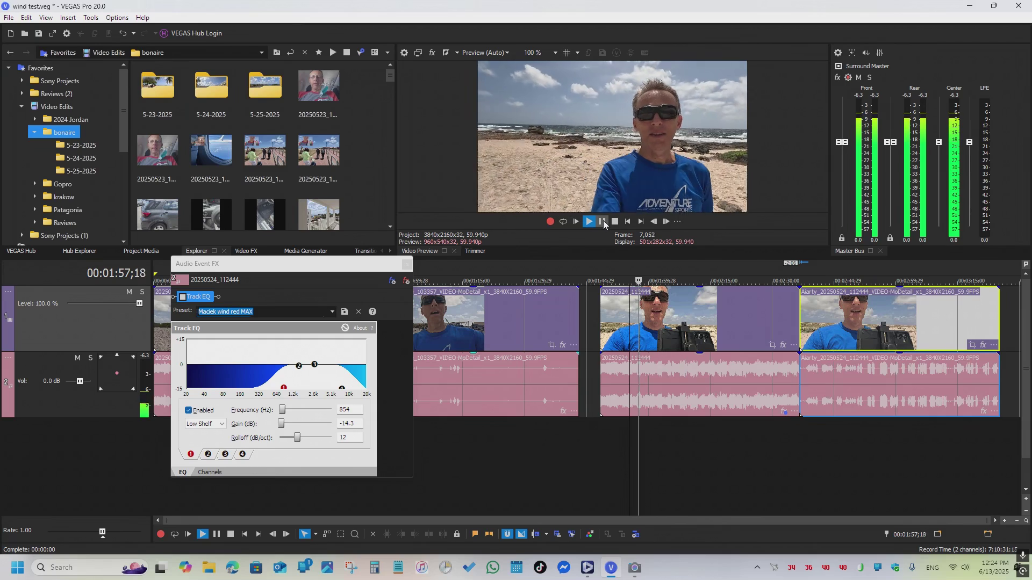
click(603, 222)
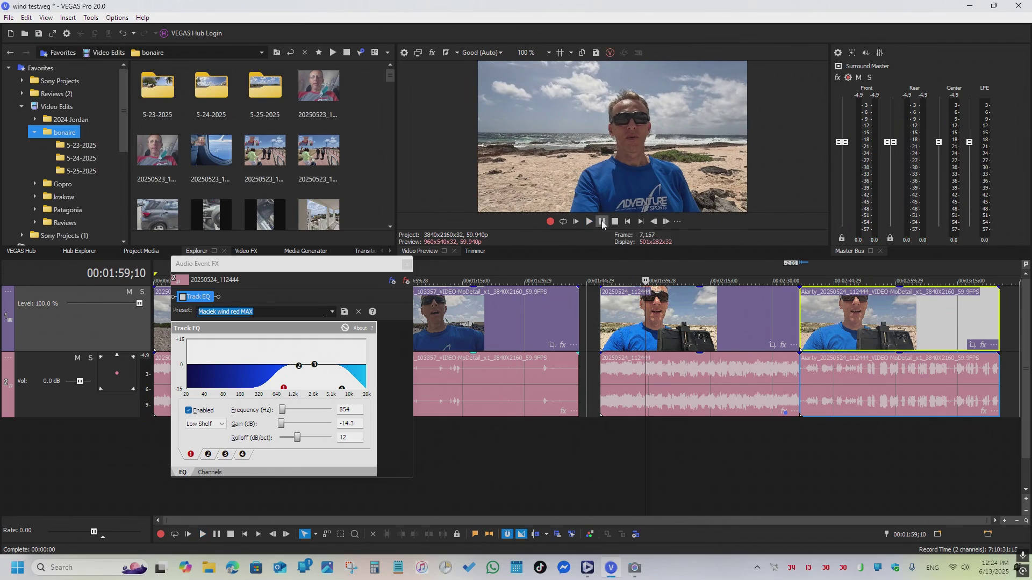
Re-enable the original clip's Track EQ and play the same clip onward to hear the equalized wind noise
click(183, 298)
click(183, 297)
click(184, 298)
click(184, 298)
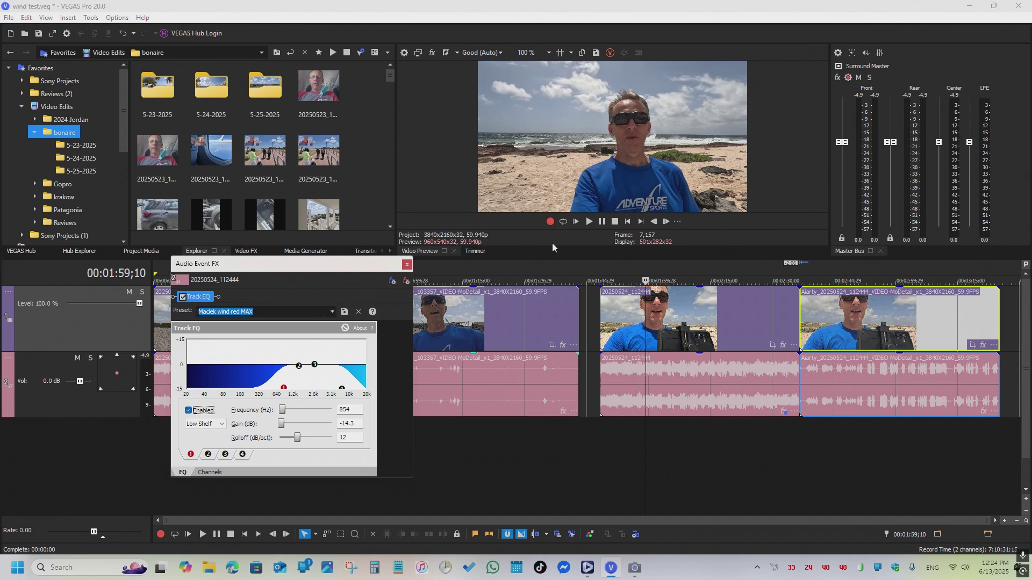
click(589, 222)
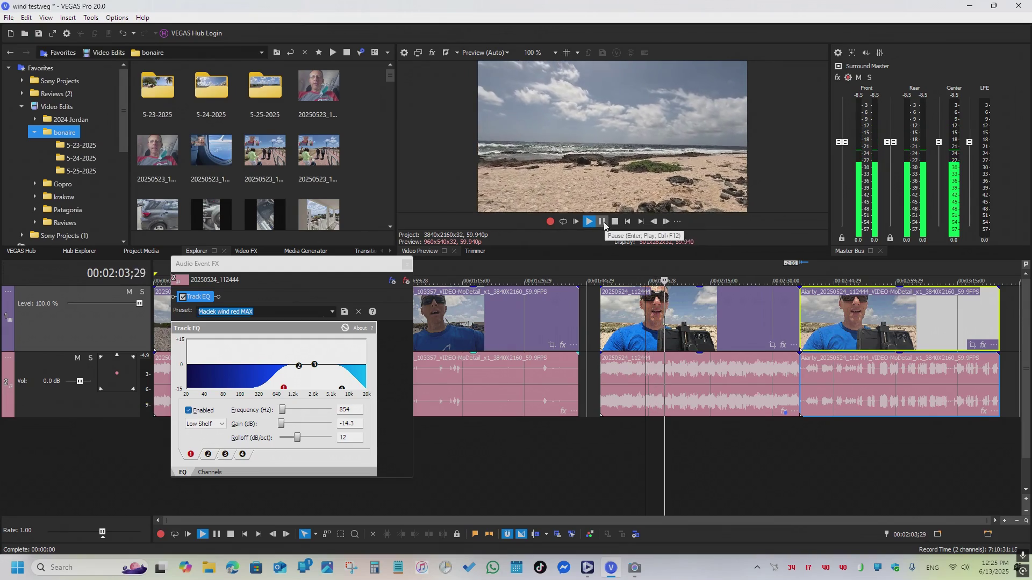
click(603, 222)
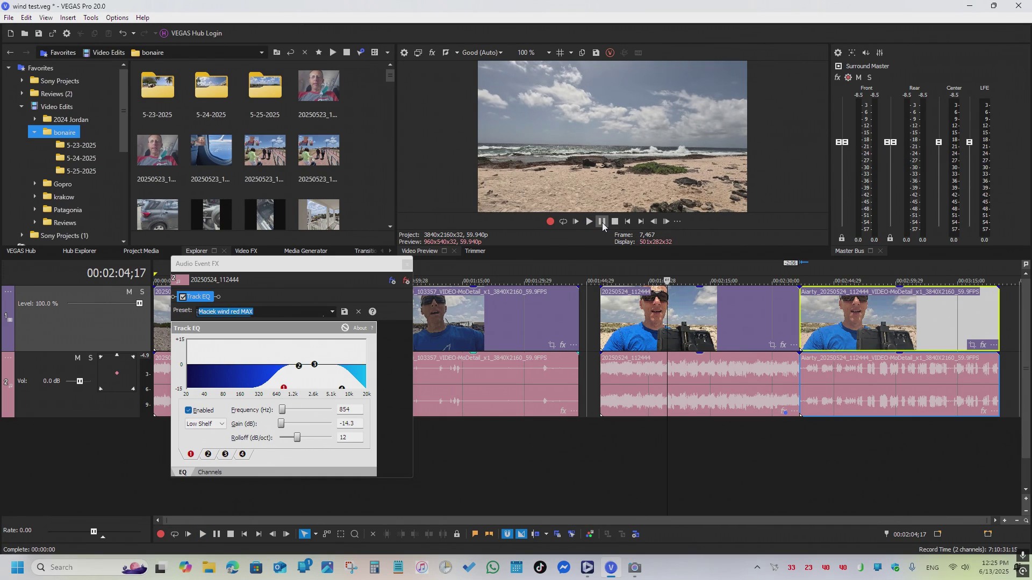
Listen to the Aiarty-processed clip at about 2:46, check the denoise settings in Aiarty Video Enhancer and return to VEGAS Pro
click(839, 301)
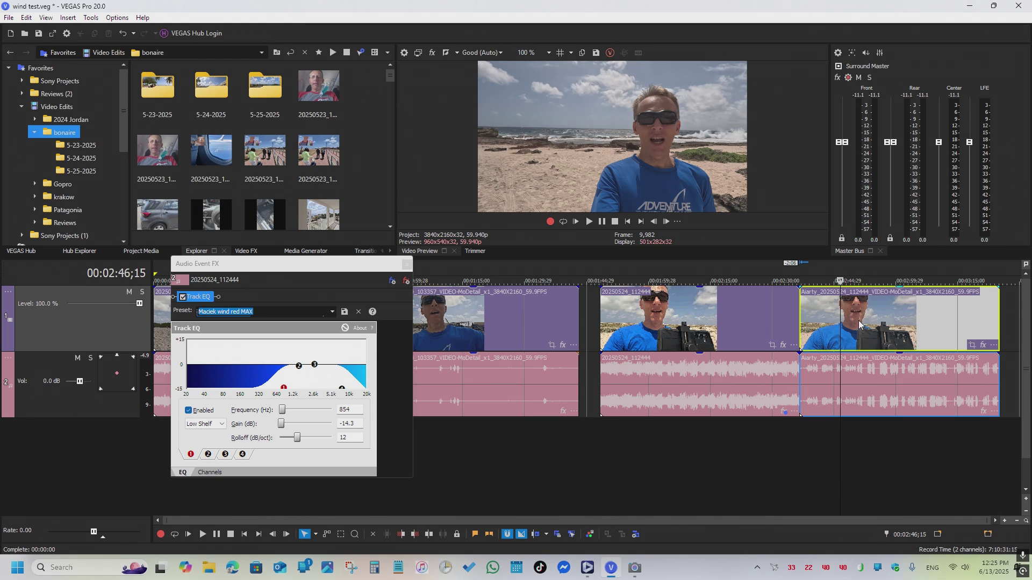
click(588, 569)
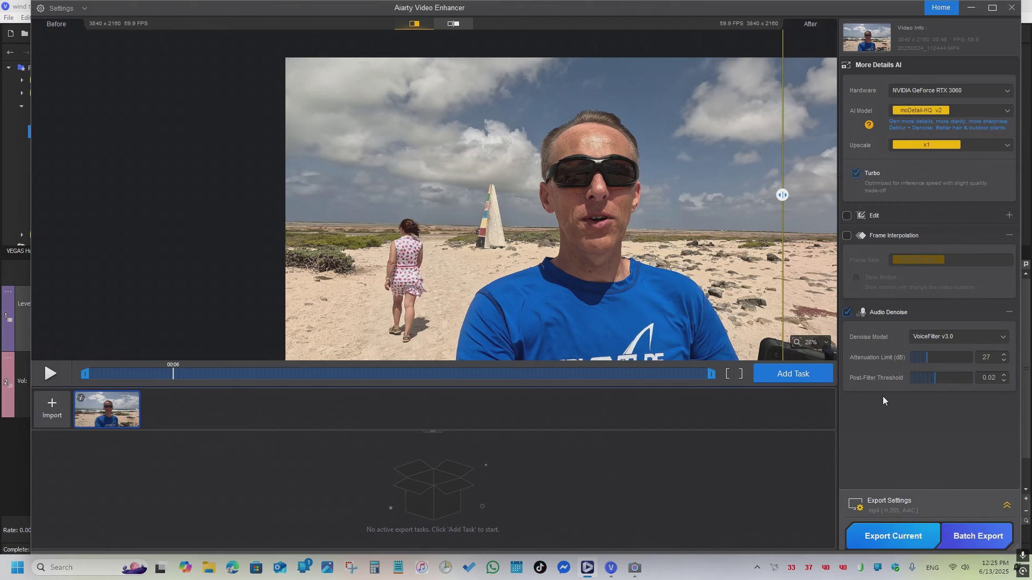
click(613, 568)
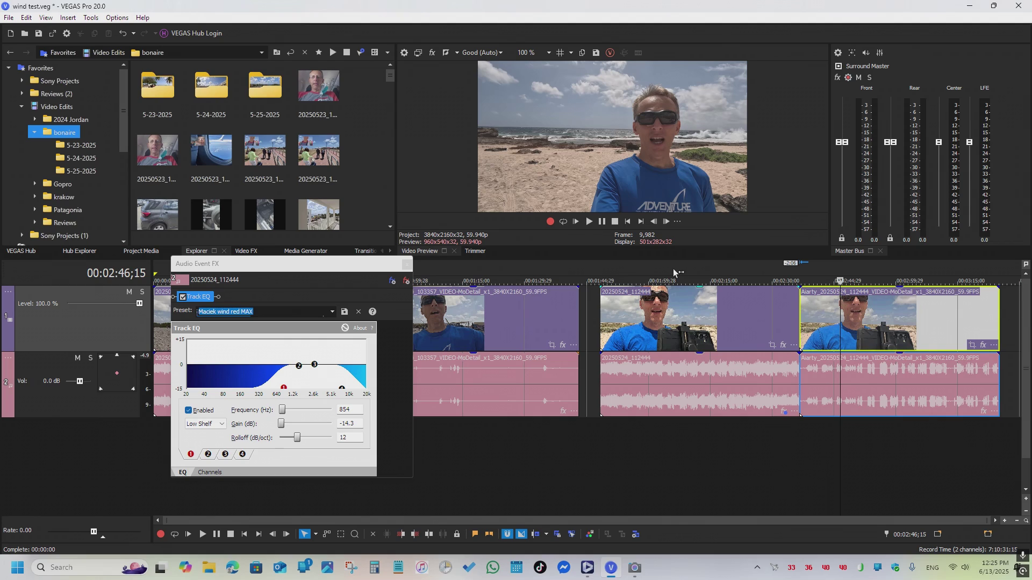
Compare the original clip's audio with Track EQ on and off against the Aiarty-processed clip from about 2:46
click(647, 266)
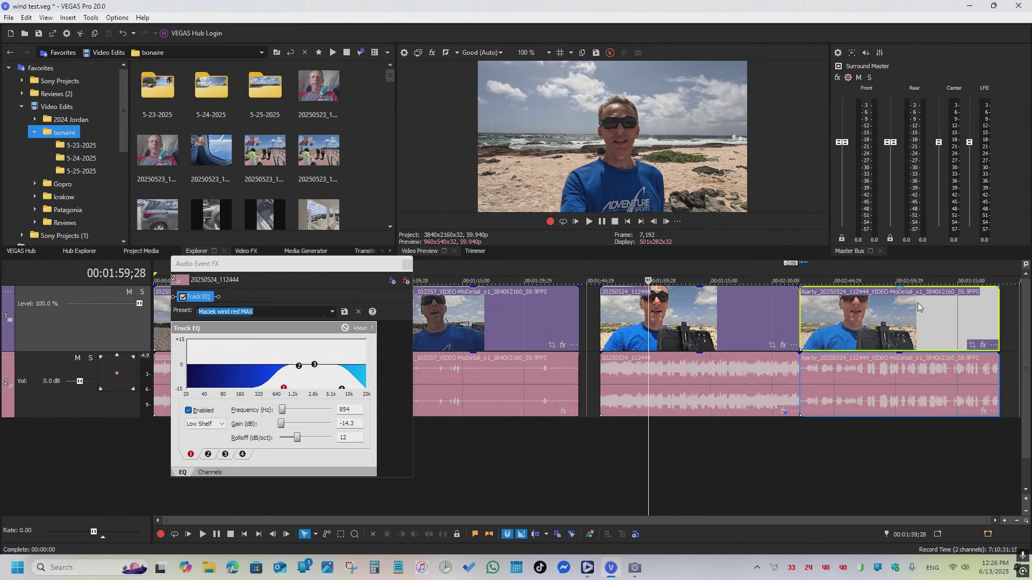
click(590, 222)
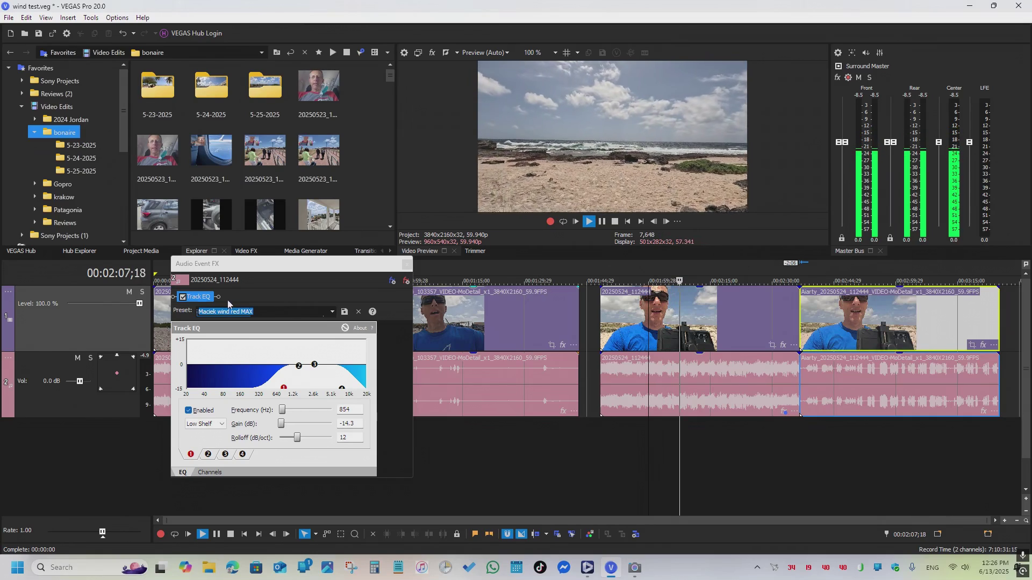
click(183, 297)
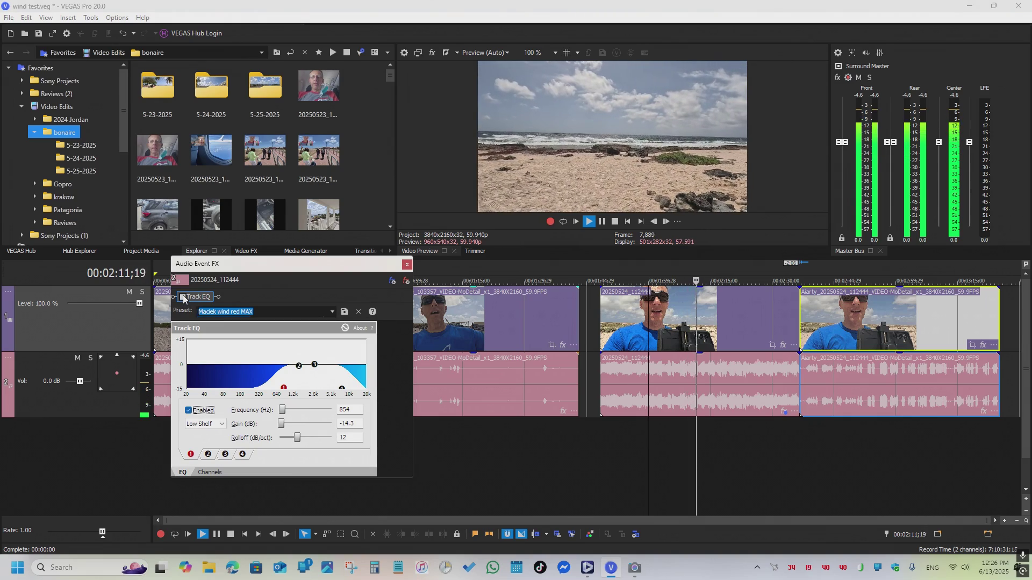
click(183, 297)
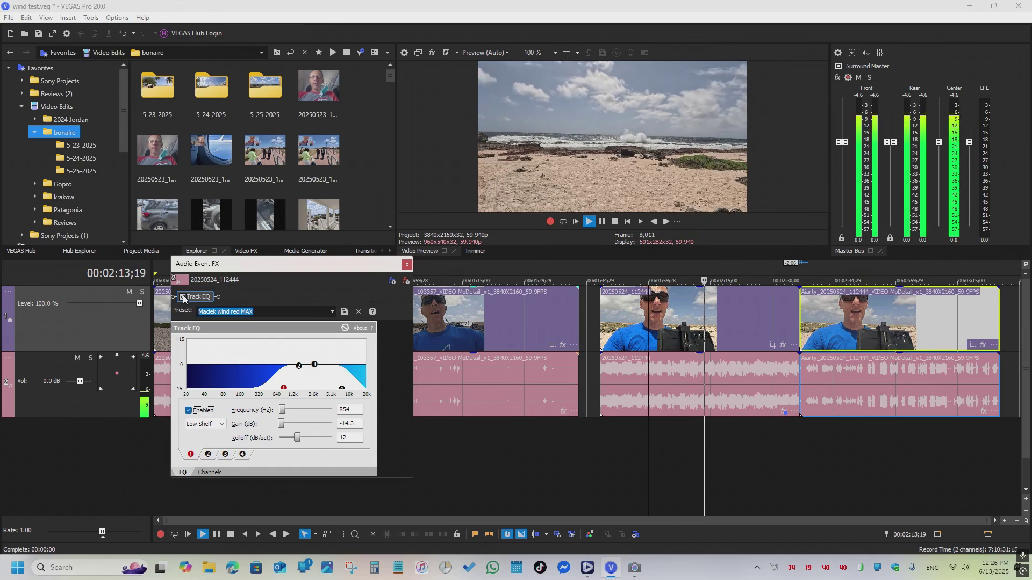
click(839, 275)
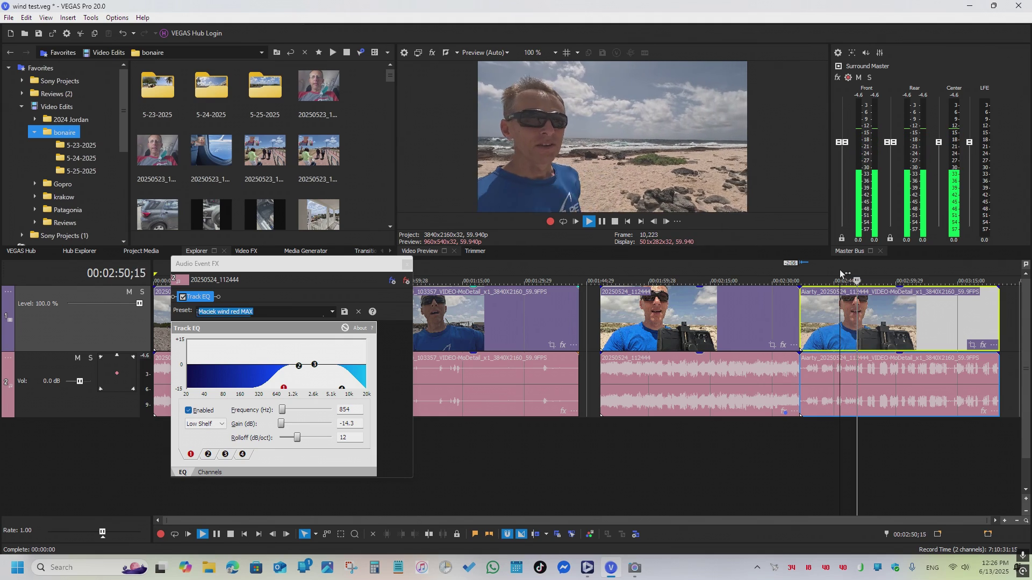
click(604, 221)
Switch back to Aiarty Video Enhancer and, during playback, try an Attenuation Limit of 67 dB before lowering it to 38 dB
click(971, 7)
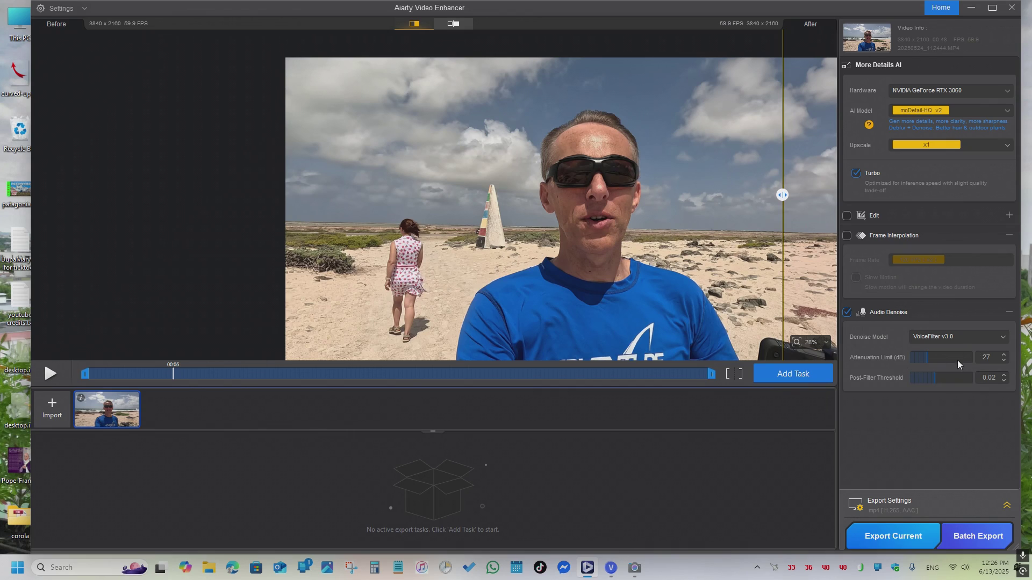
click(47, 370)
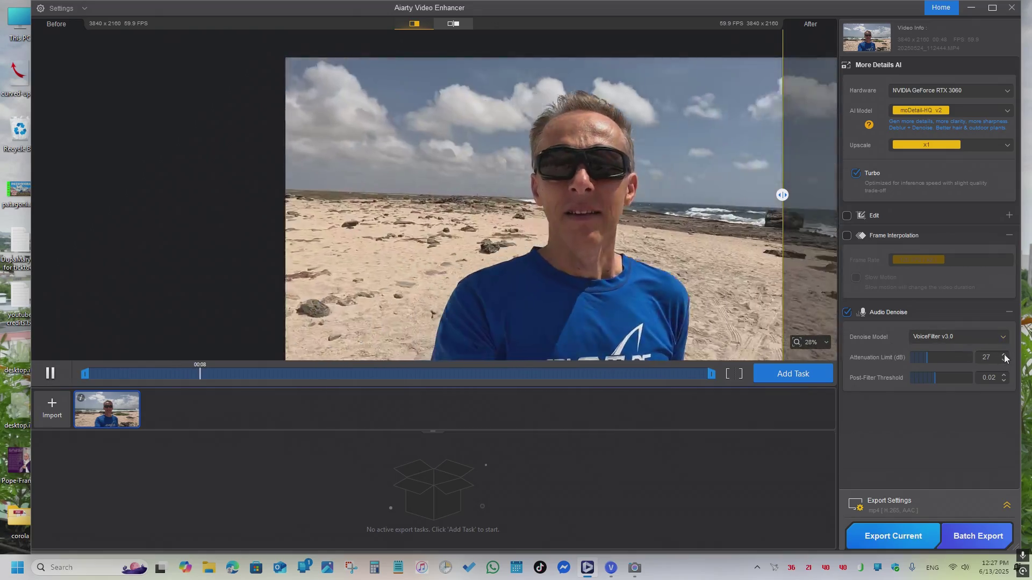
drag(944, 356, 952, 358)
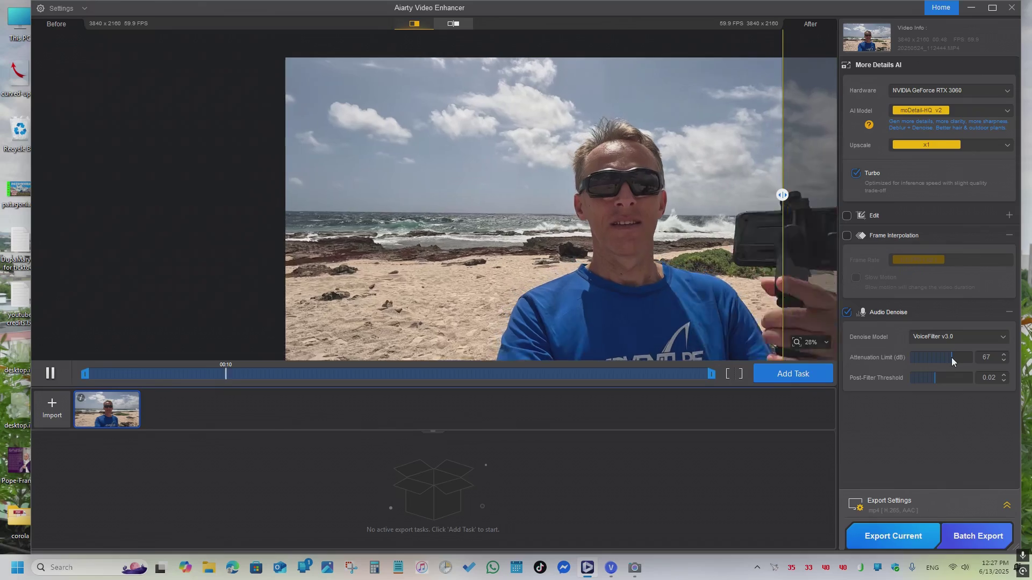
drag(952, 357, 933, 363)
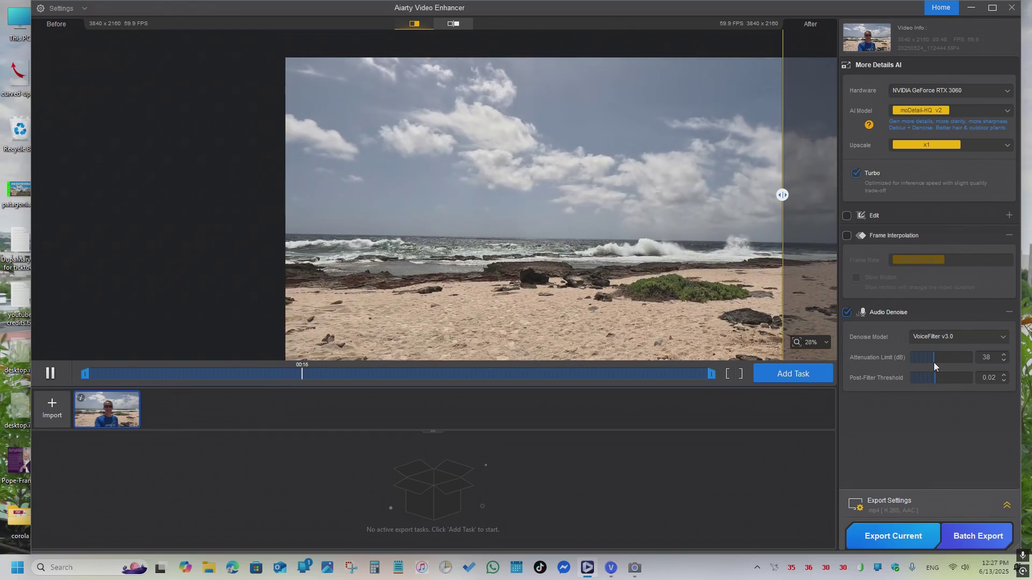
Play the beach clip onward with an Attenuation Limit of 83 dB, stop playback and set the limit to 17 dB
click(51, 373)
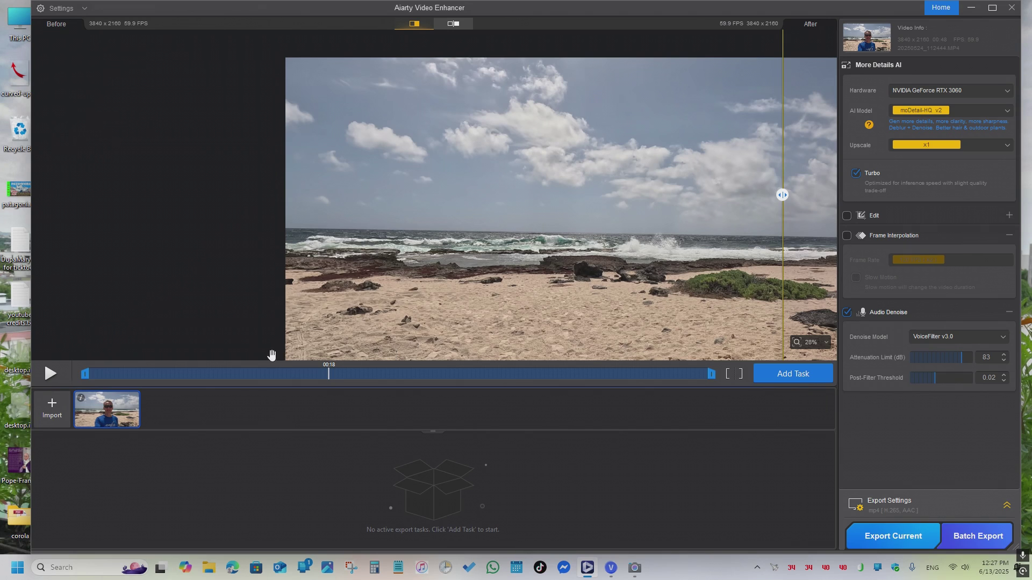
click(50, 374)
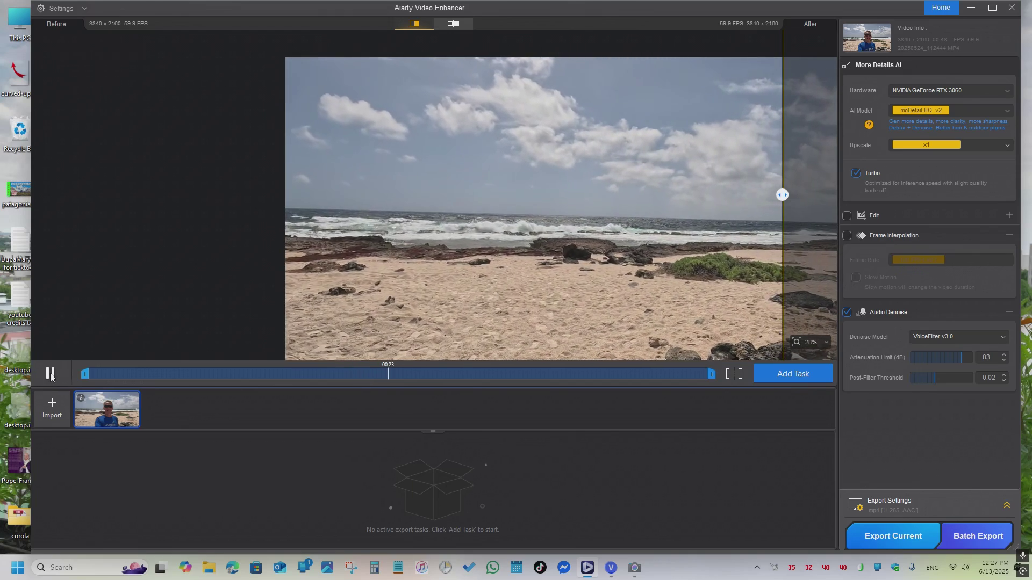
click(50, 374)
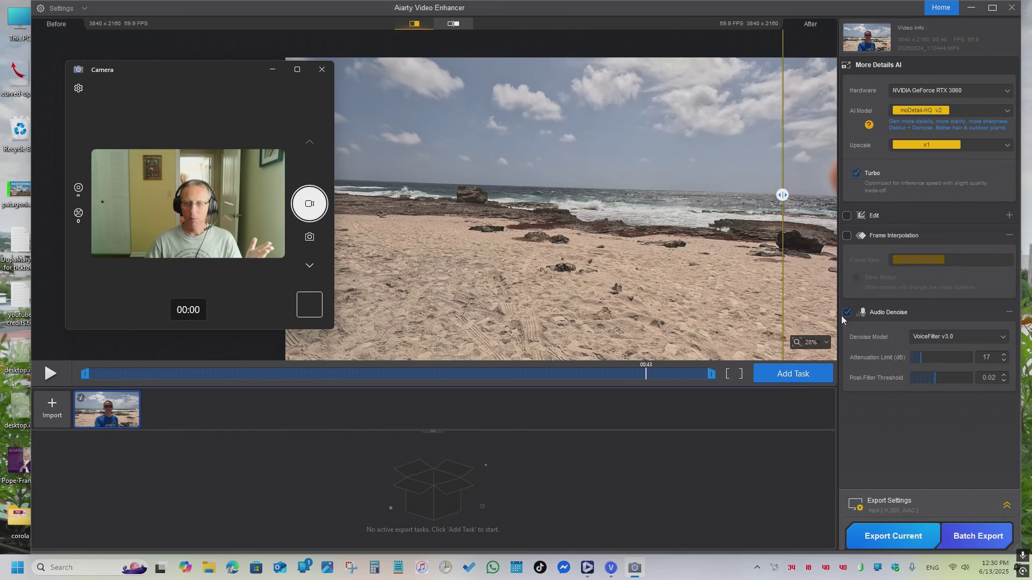
Play the clip from about 00:01 and audition the RNNoise CPU denoise model, stopping at about 00:13
click(1003, 339)
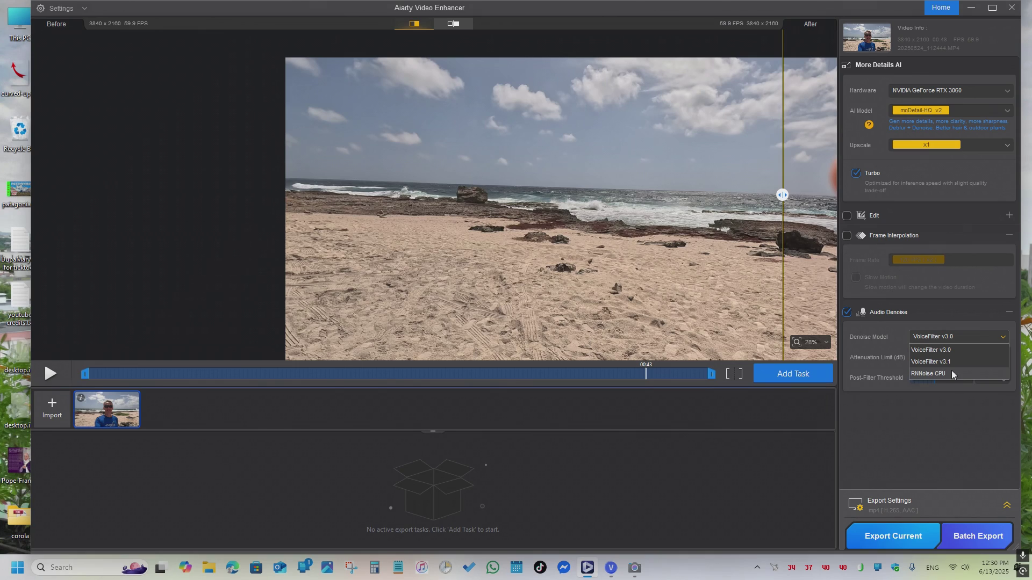
click(144, 373)
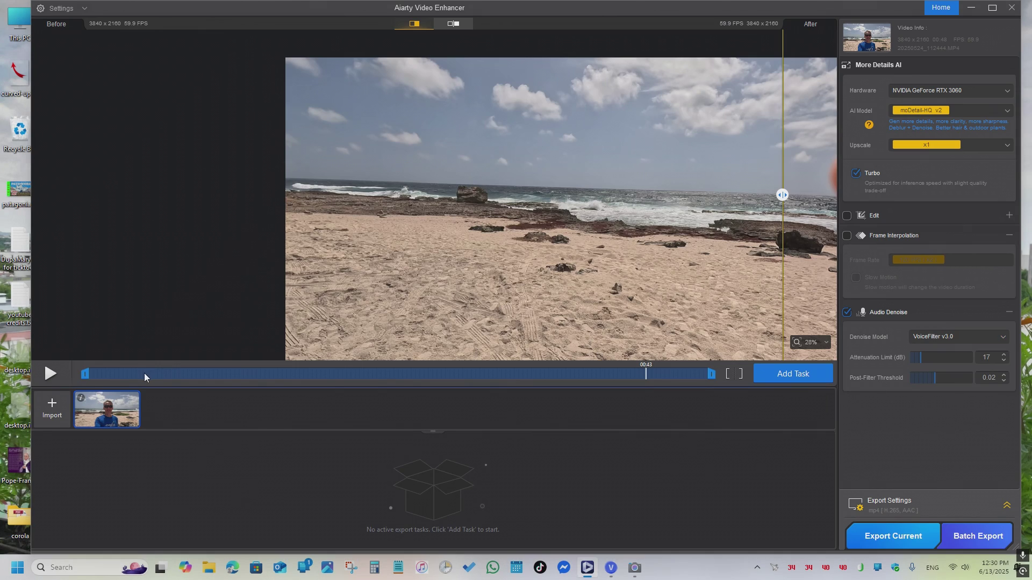
click(106, 376)
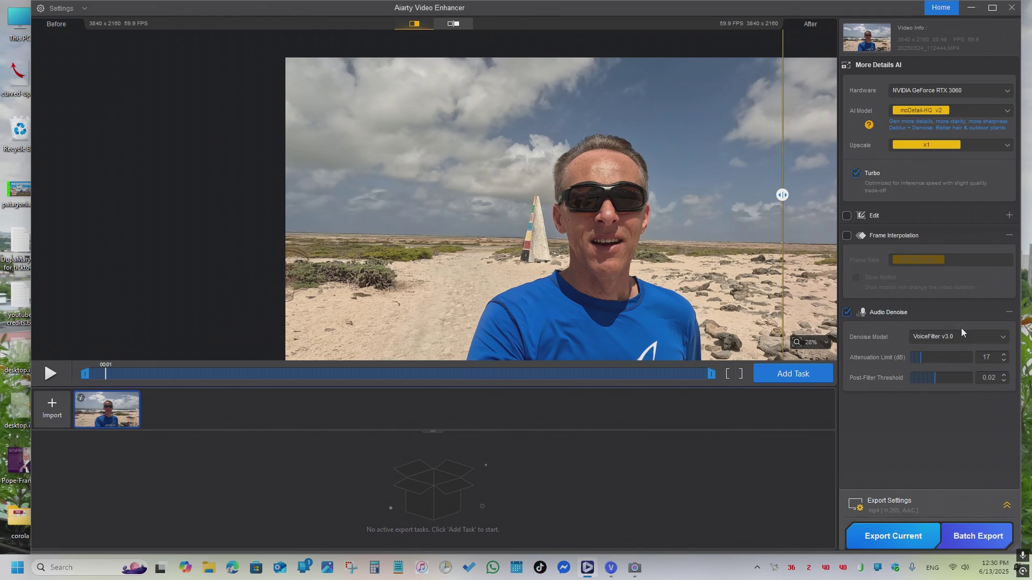
click(999, 337)
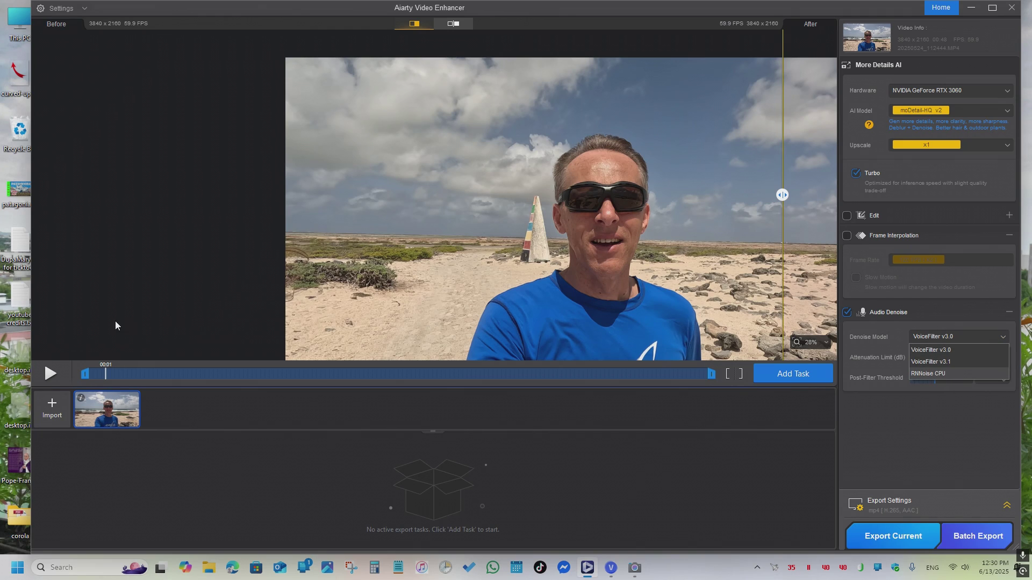
click(47, 375)
click(47, 374)
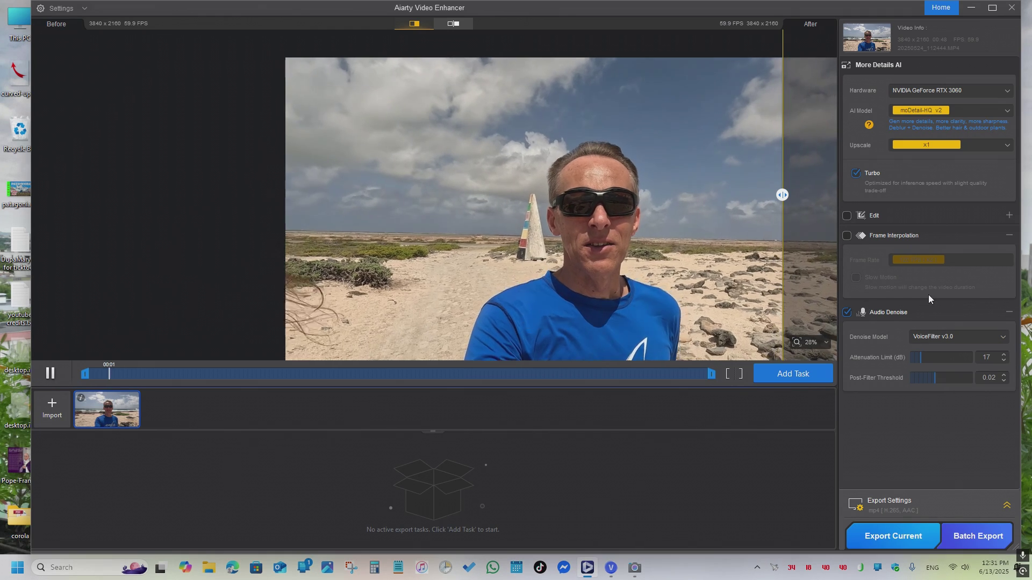
click(997, 337)
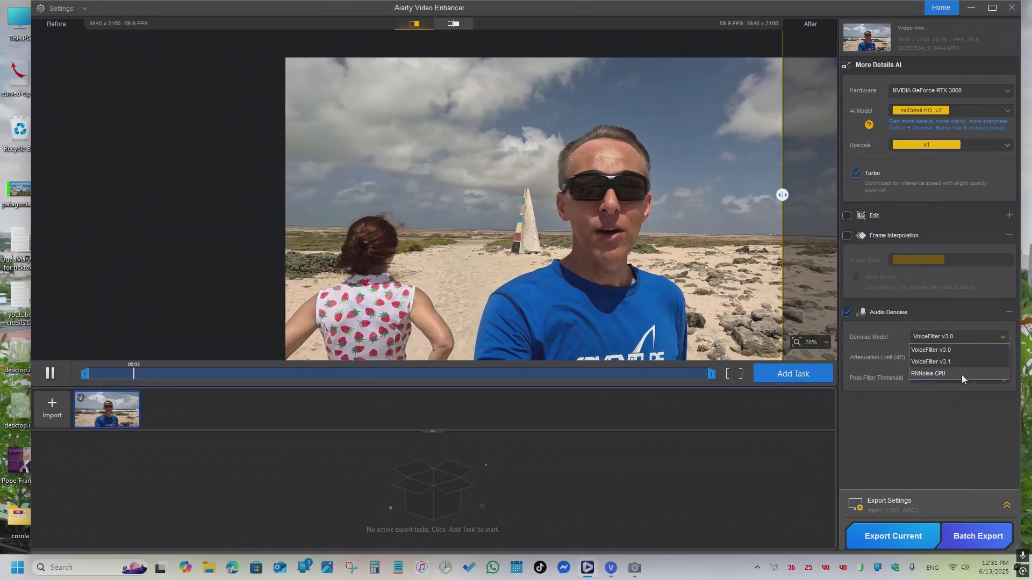
click(962, 375)
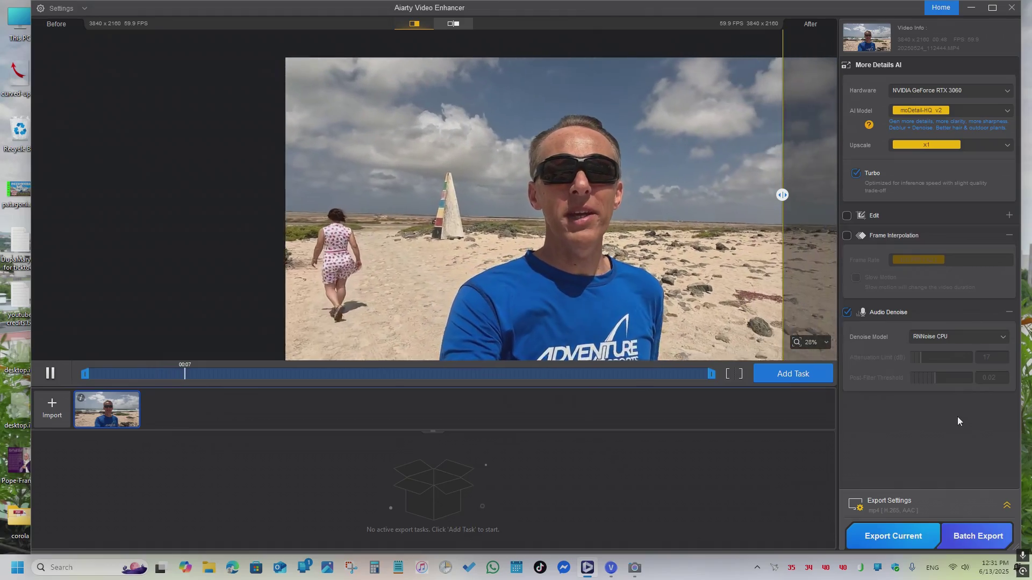
click(50, 374)
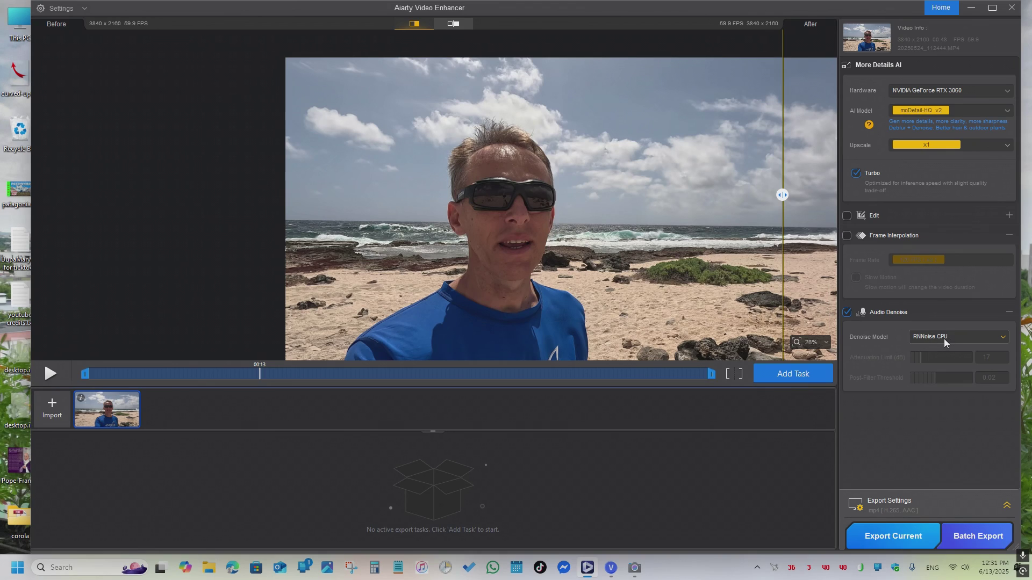
Audition the VoiceFilter v3.1 denoise model from about 00:13 and return to VoiceFilter v3.0 during playback
click(1001, 340)
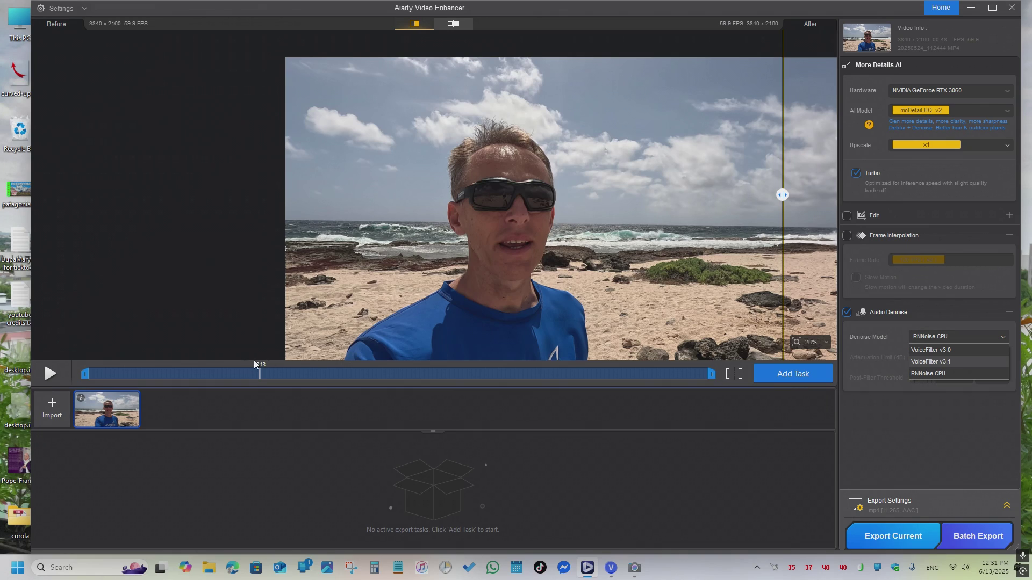
click(971, 338)
click(951, 362)
click(50, 373)
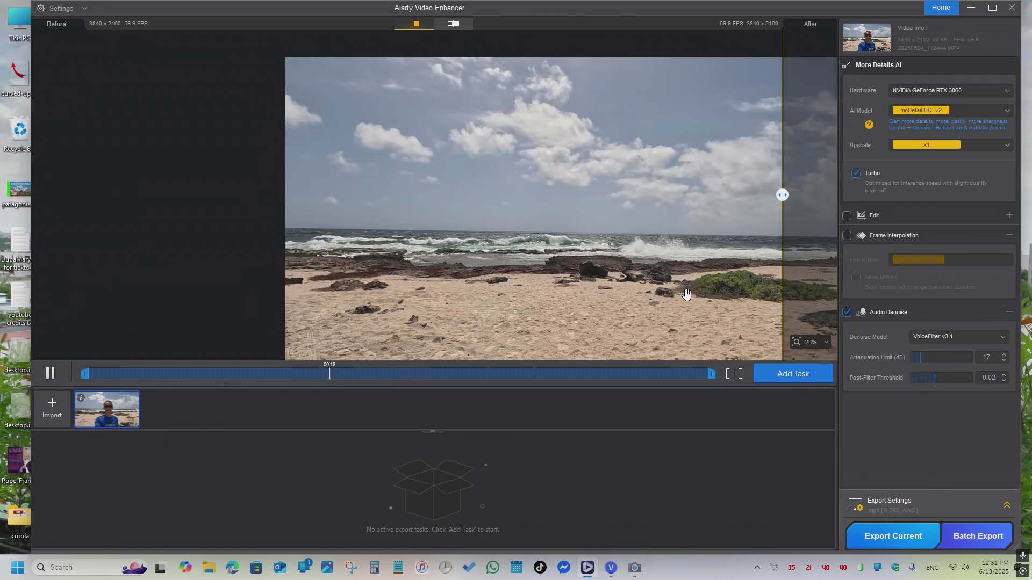
click(974, 337)
click(967, 351)
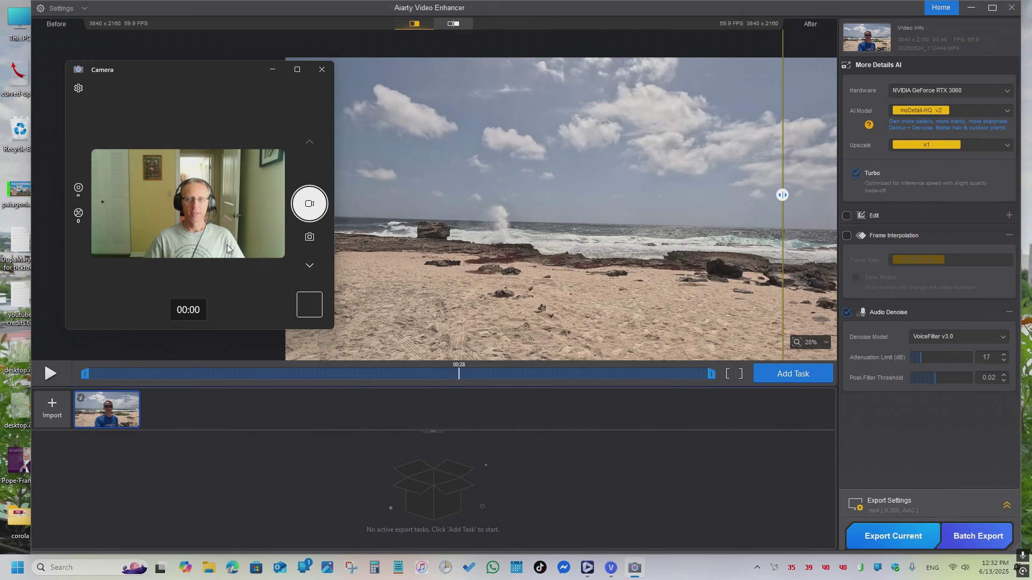
Review the export format and codec options, keep mp4, H.265 and AAC, and export the current clip
click(1007, 508)
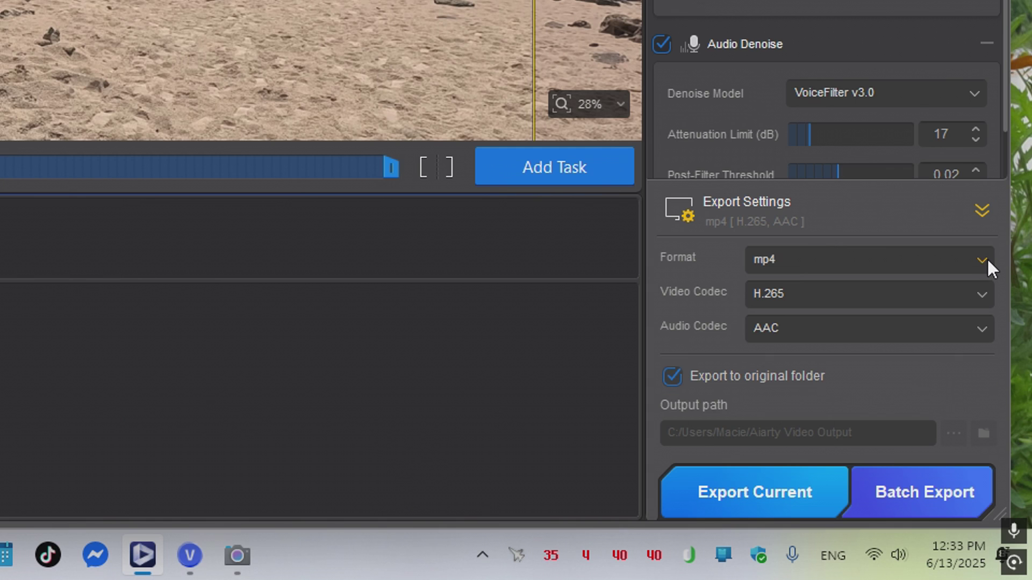
click(1006, 421)
click(785, 309)
click(803, 260)
click(804, 286)
click(983, 293)
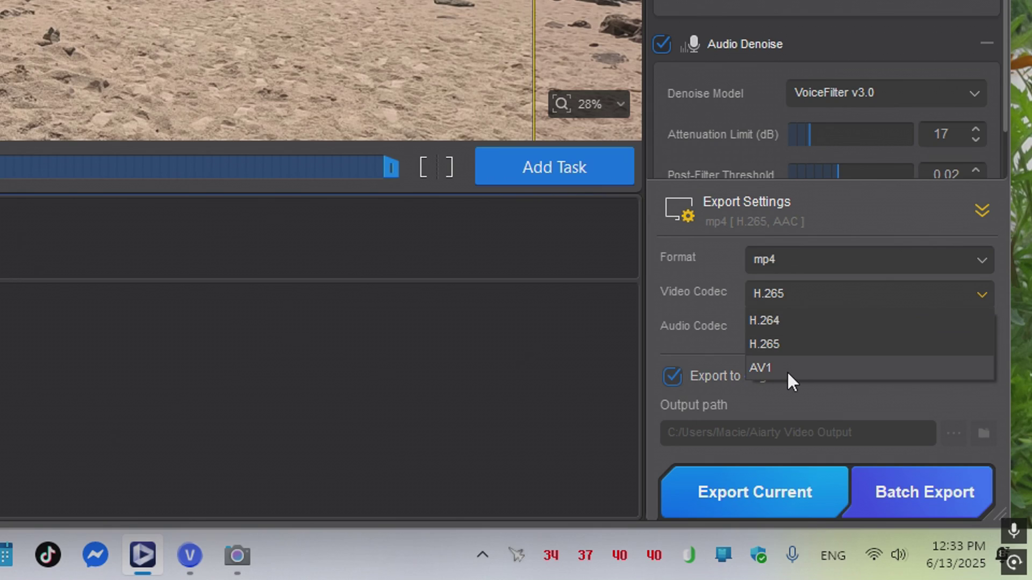
click(864, 397)
click(965, 331)
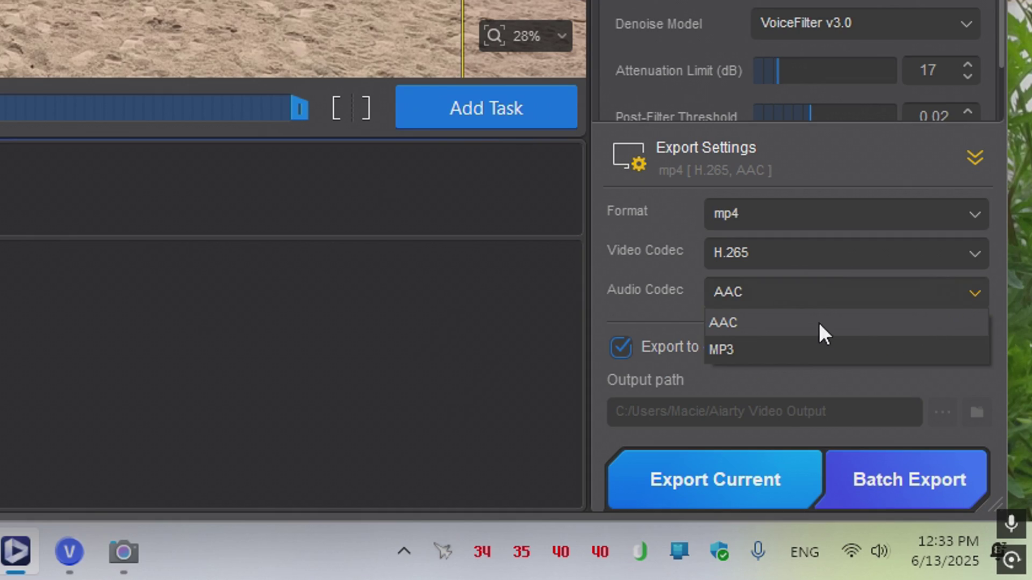
click(656, 321)
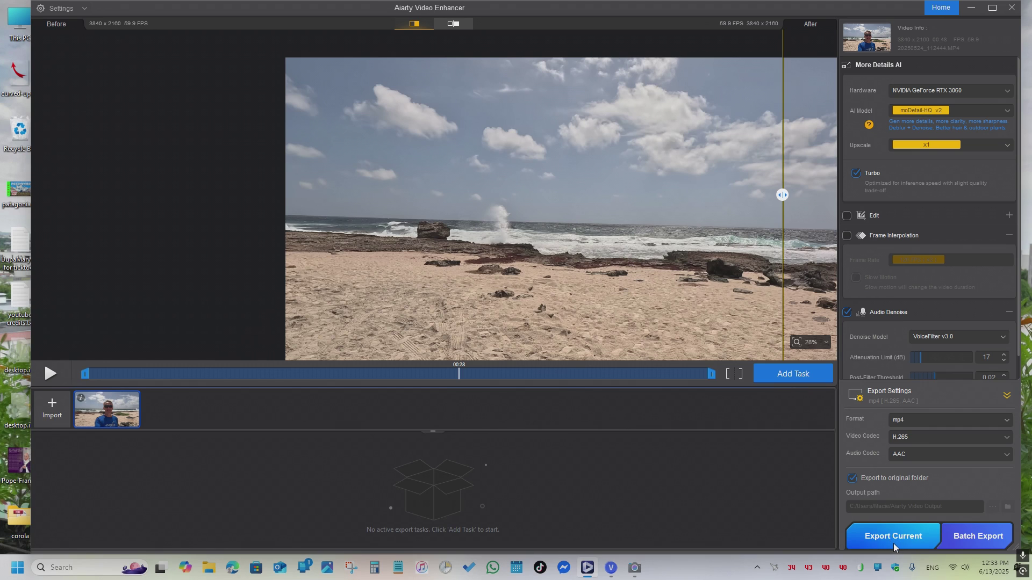
click(894, 543)
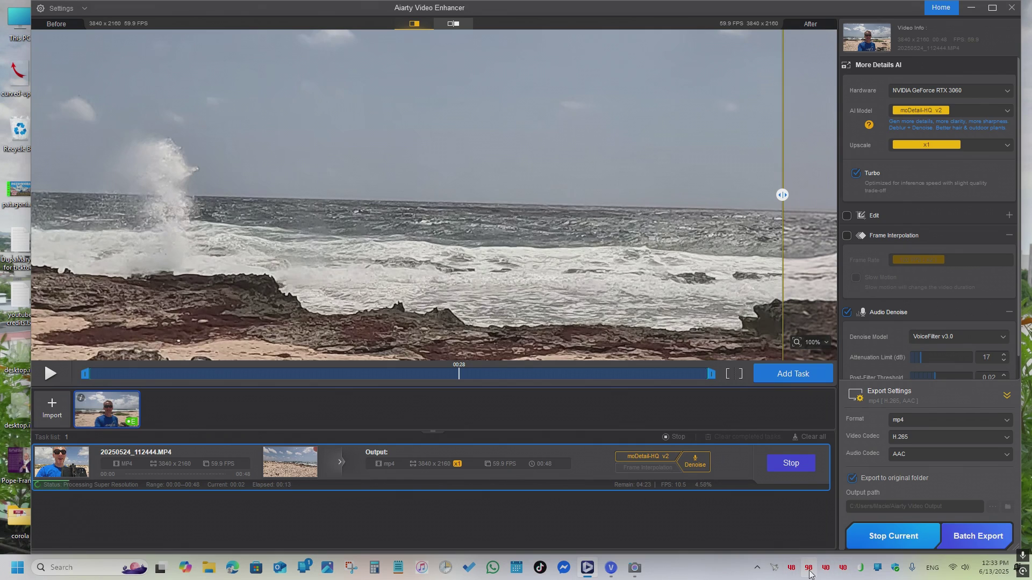
Switch to Task Manager to examine the GPU performance graphs during the export, and return to Aiarty Video Enhancer
right_click(716, 574)
click(742, 527)
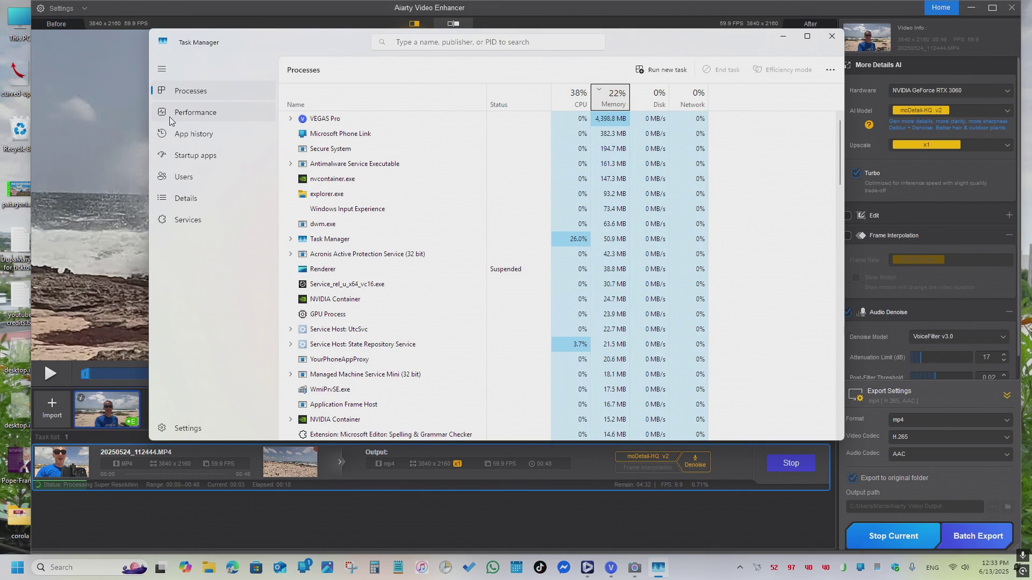
click(181, 114)
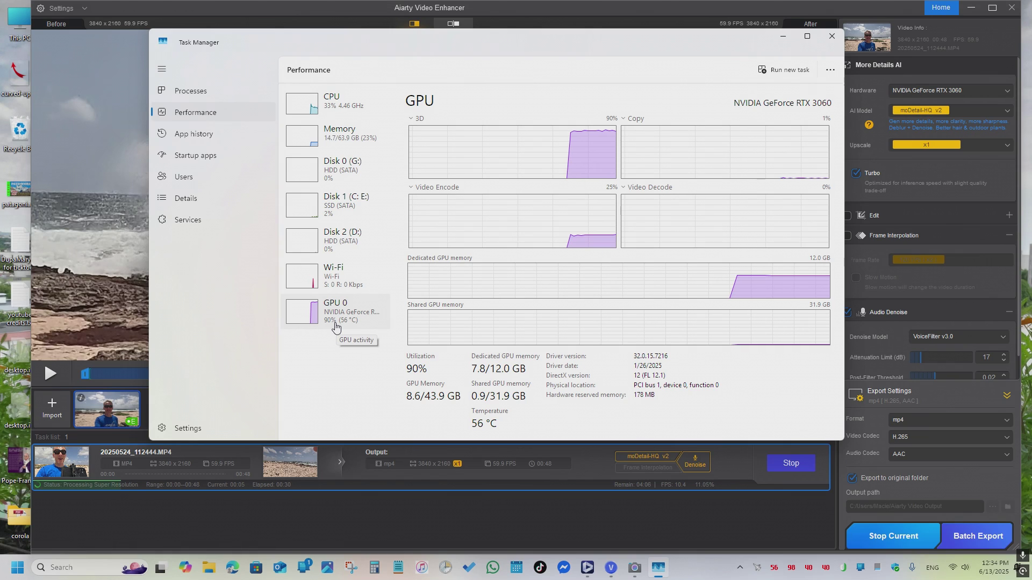
click(784, 38)
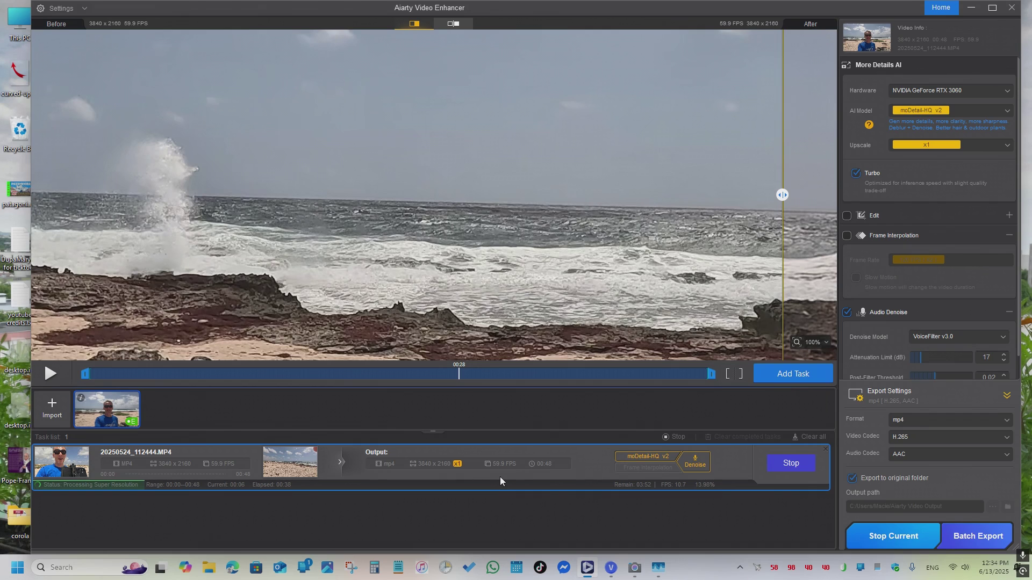
Inspect the frame near the clip's end at about 00:48 in the preview, zoomed out to 28%
click(706, 375)
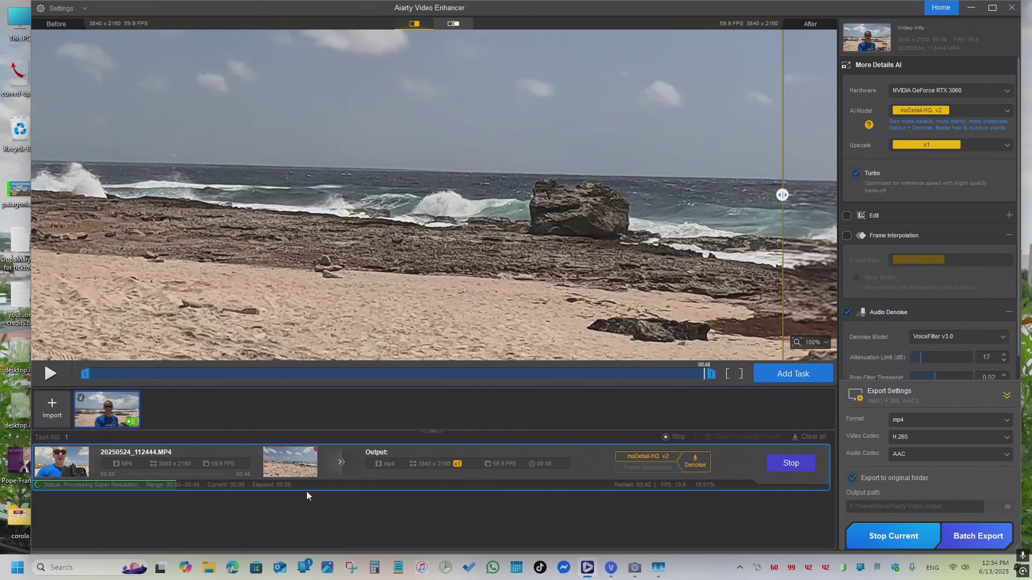
scroll(322, 202, down, 5)
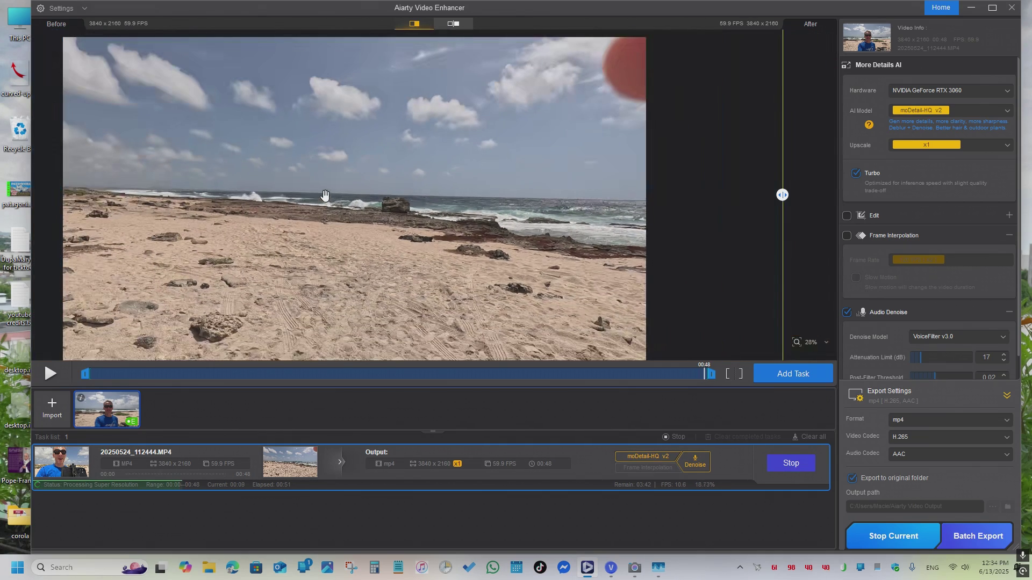
drag(421, 193, 410, 191)
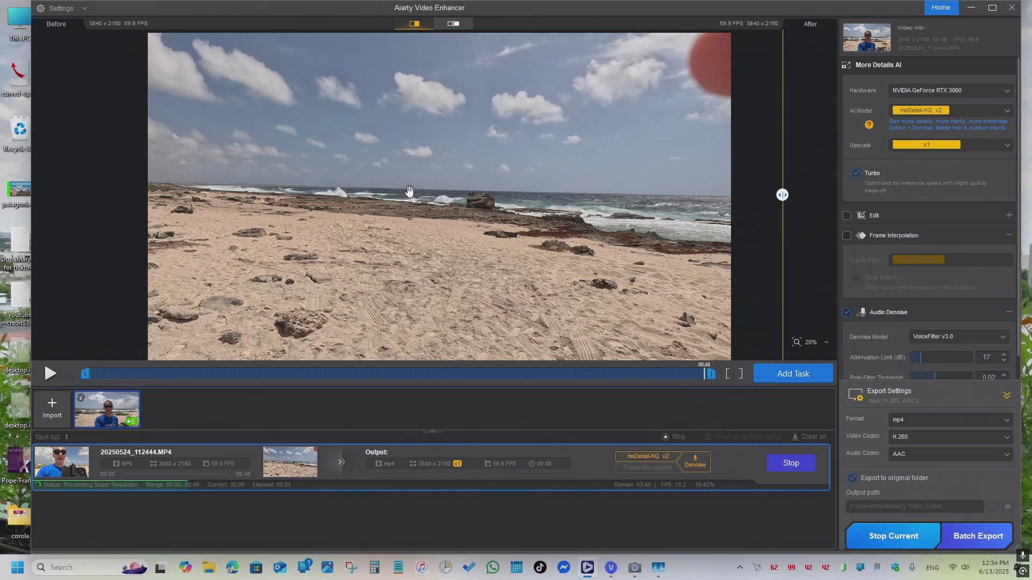